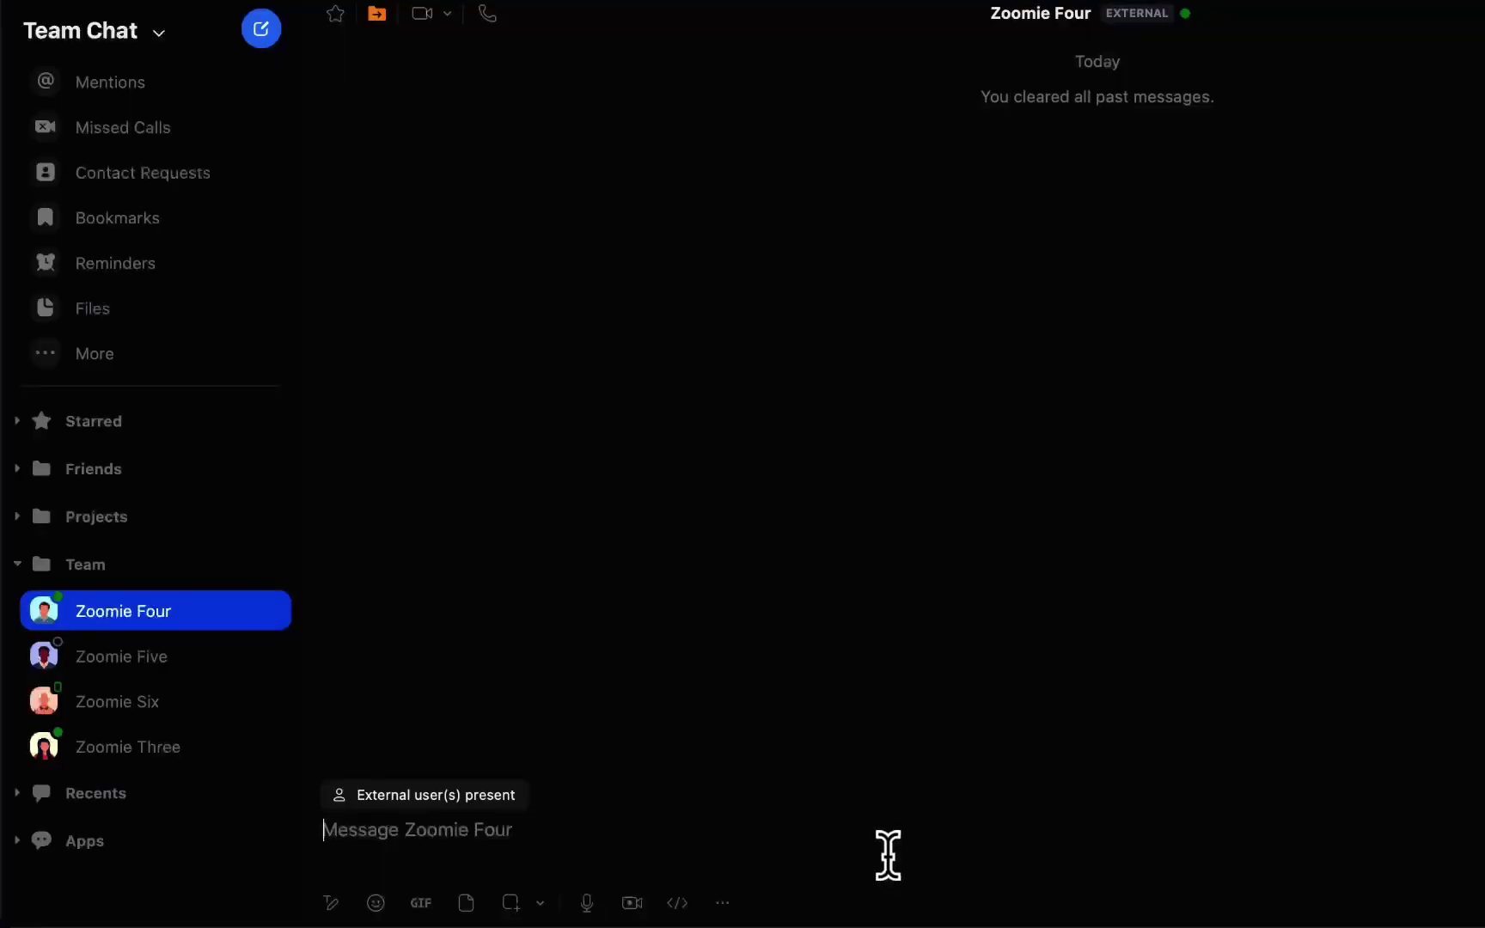
In the Zoomie Four chat, draft 'Hey, should we meet today to plan for the planning meeting…'
text(Hey, should we meet today to plan)
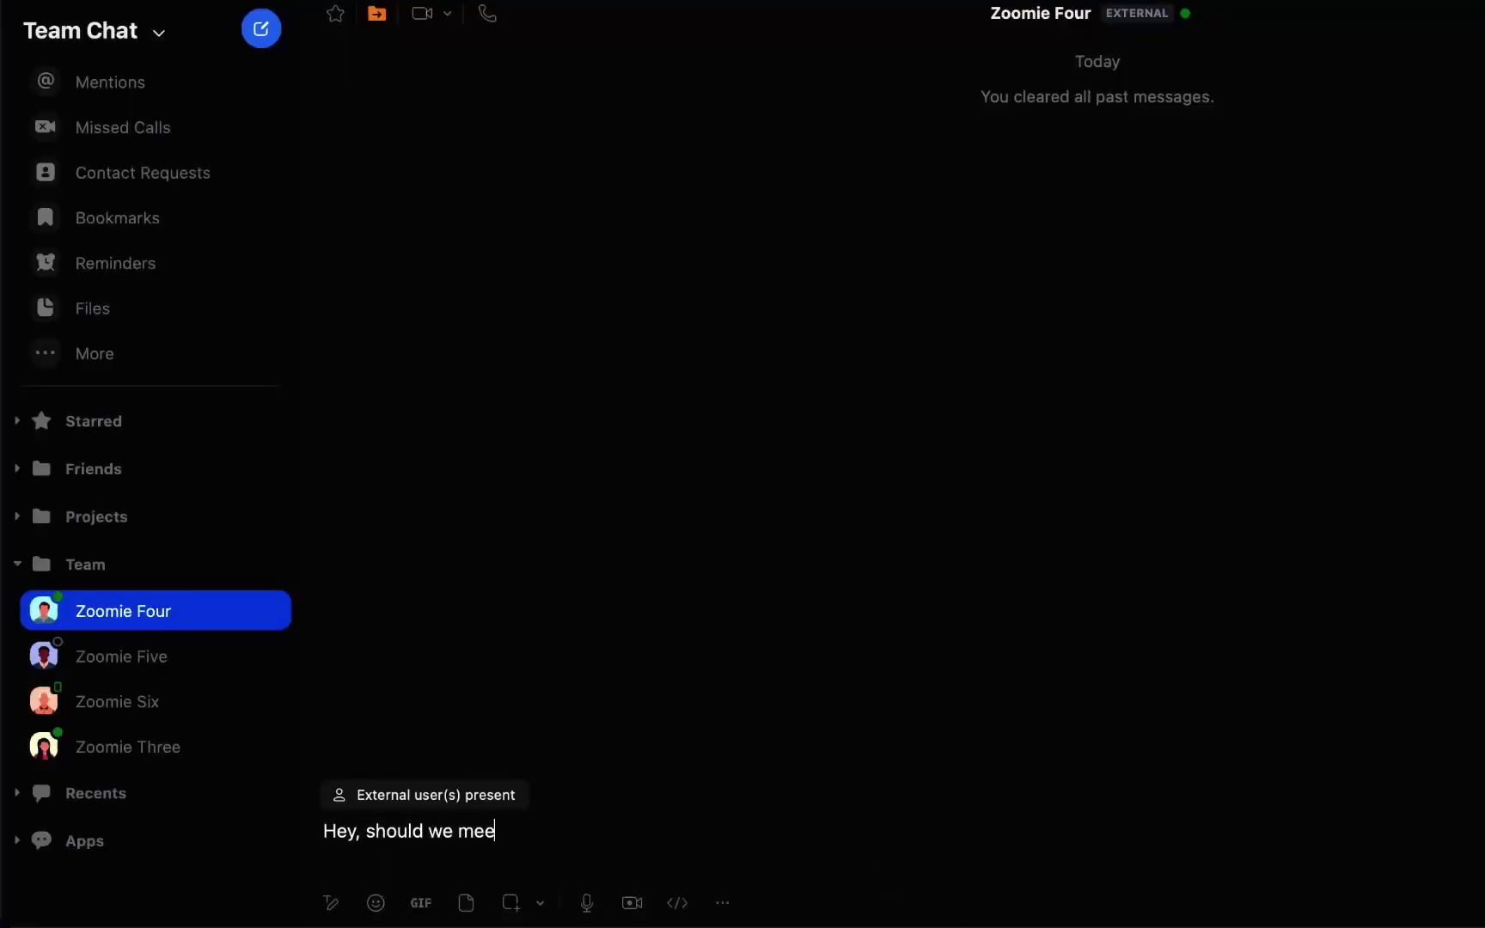
text( for the plan)
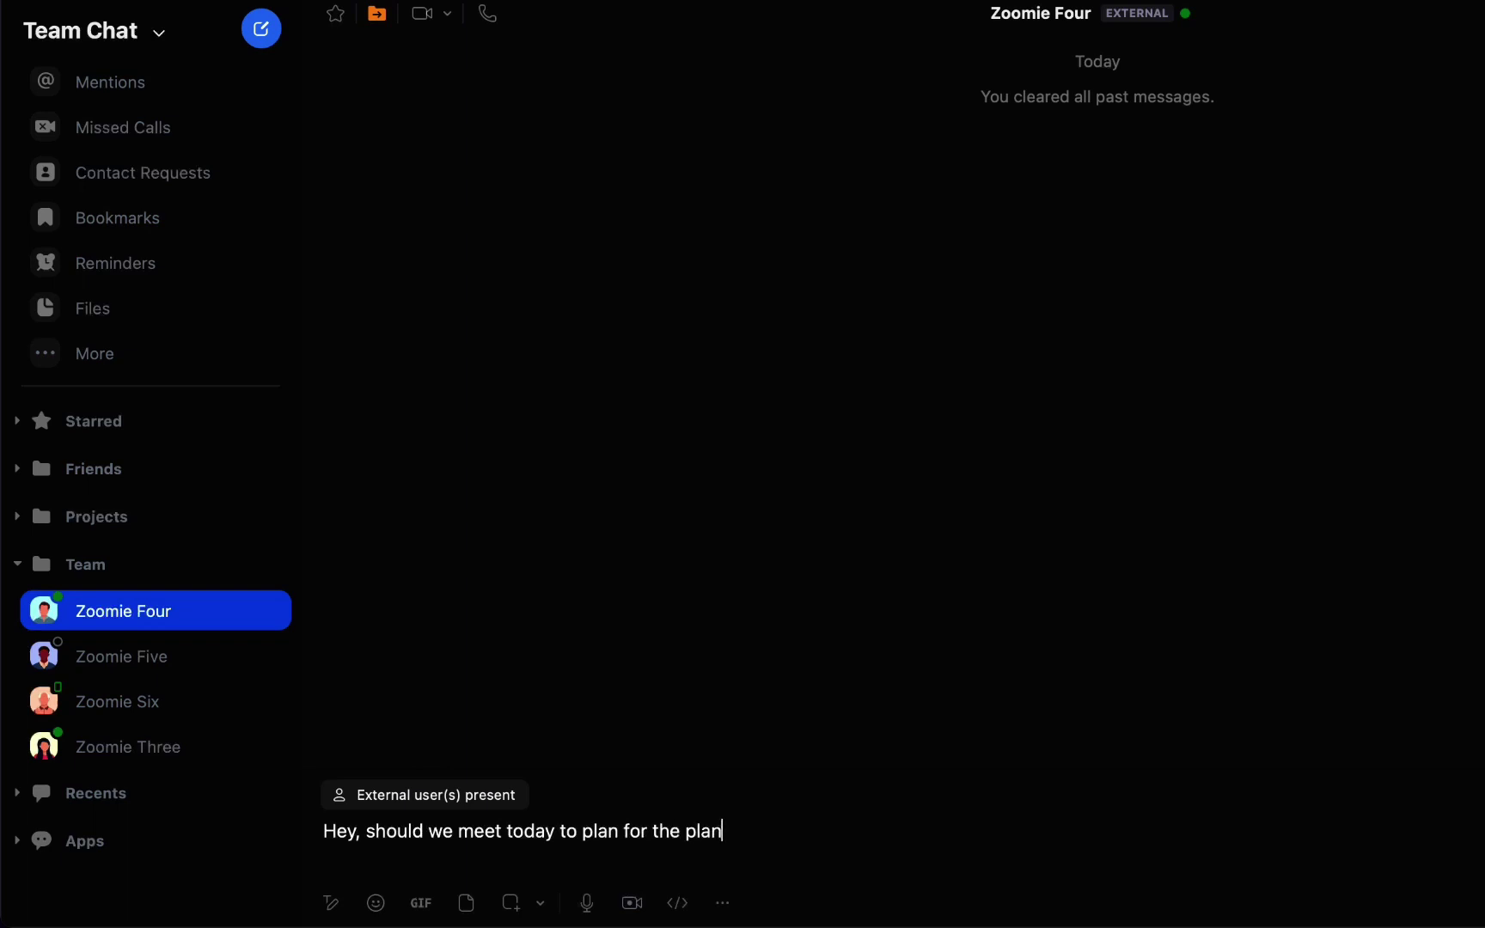
text(ning meeting about the planning meeting?)
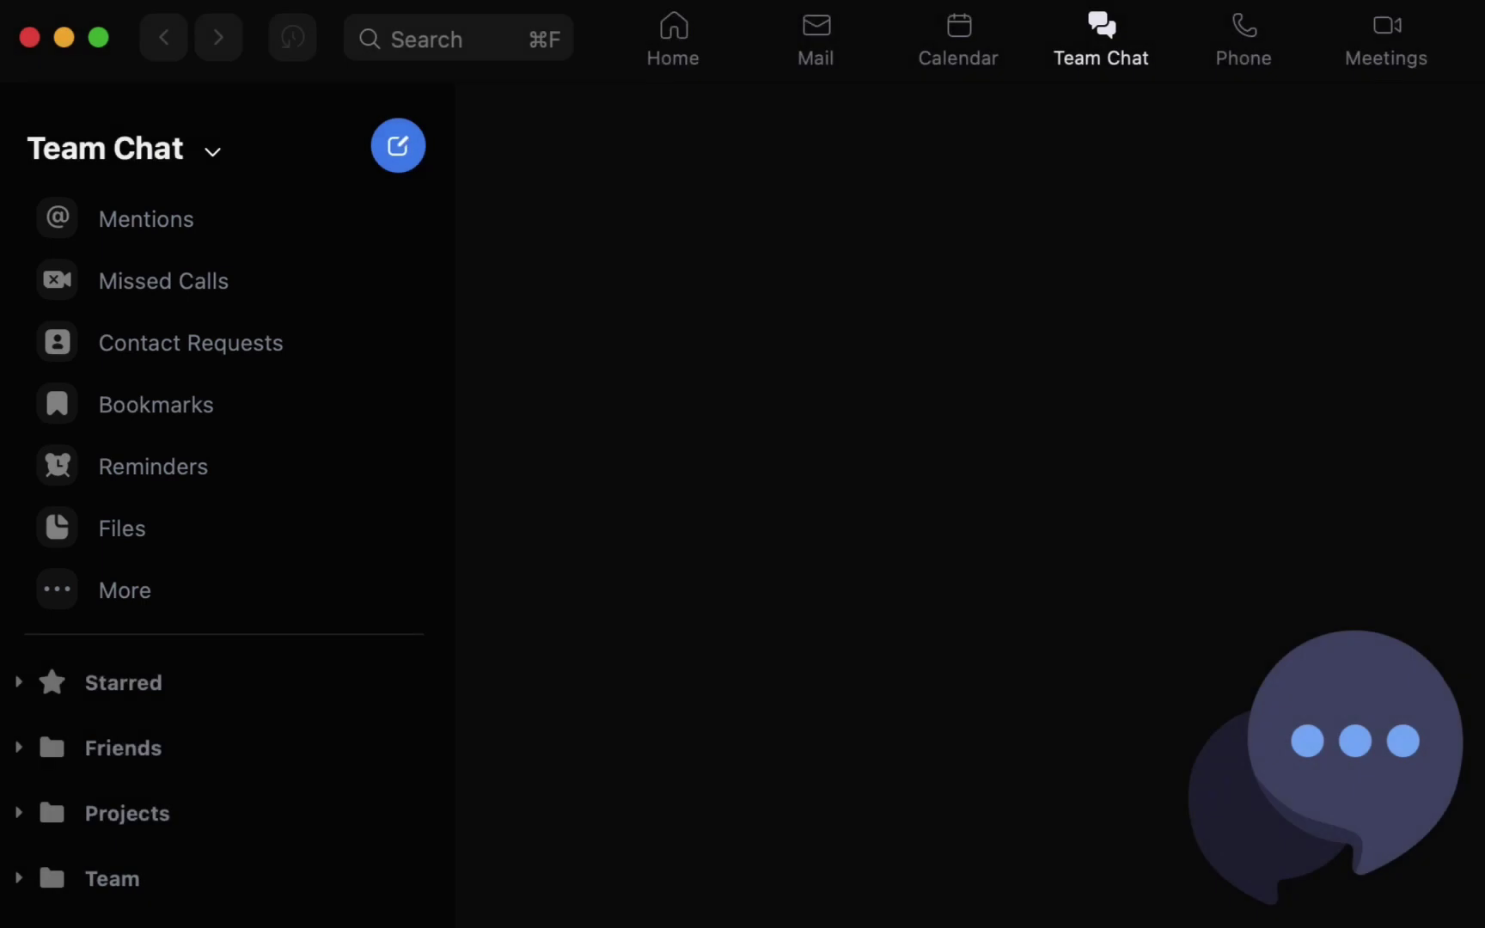
key(super+comma)
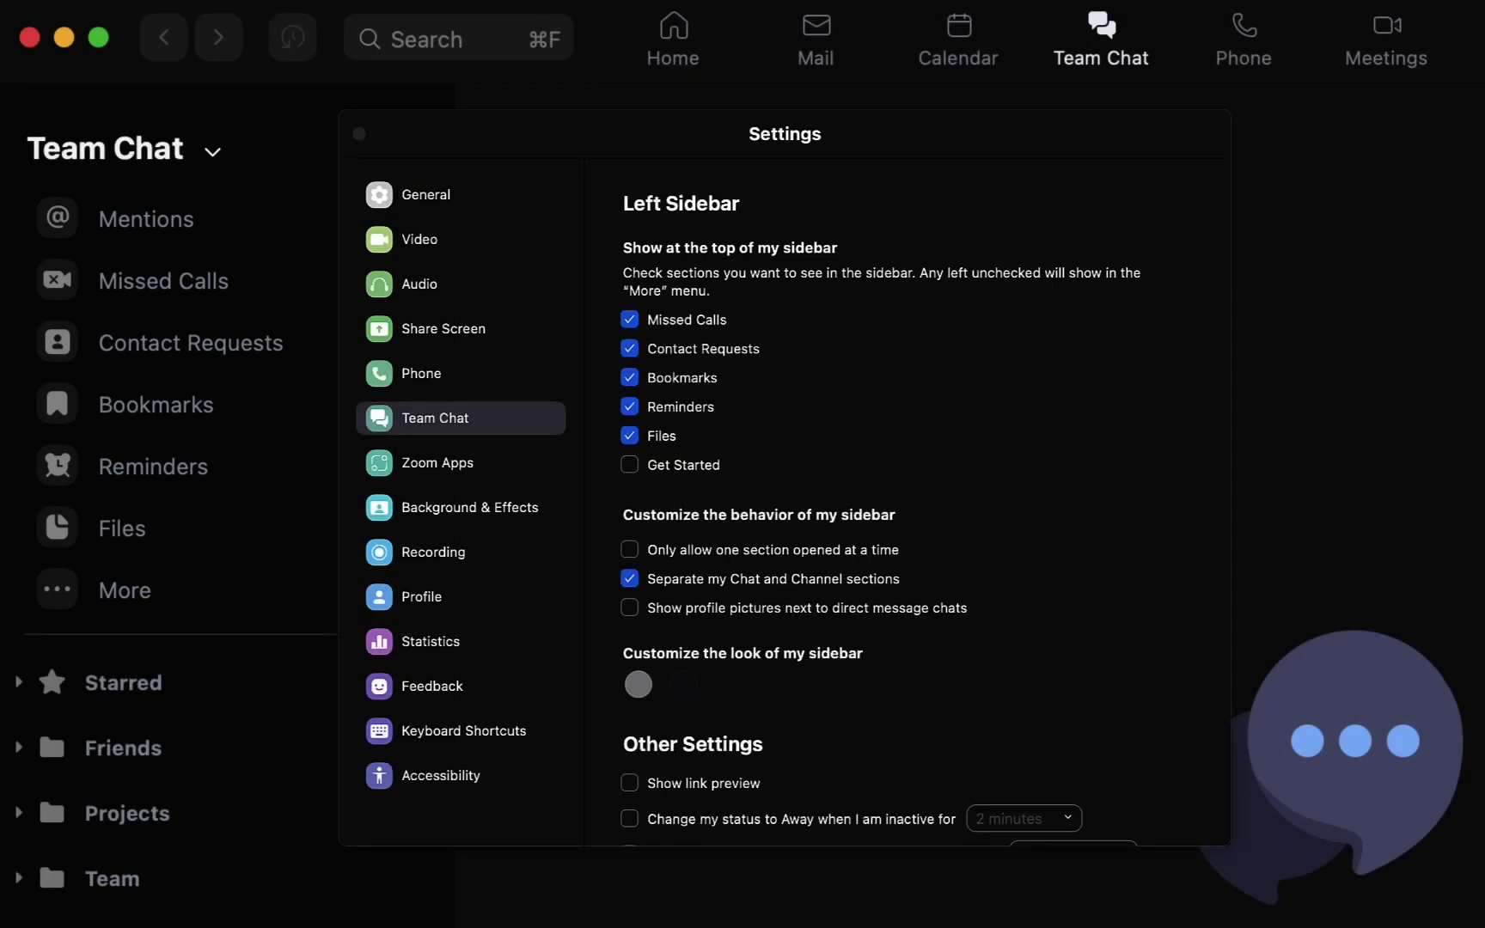
key(super+w)
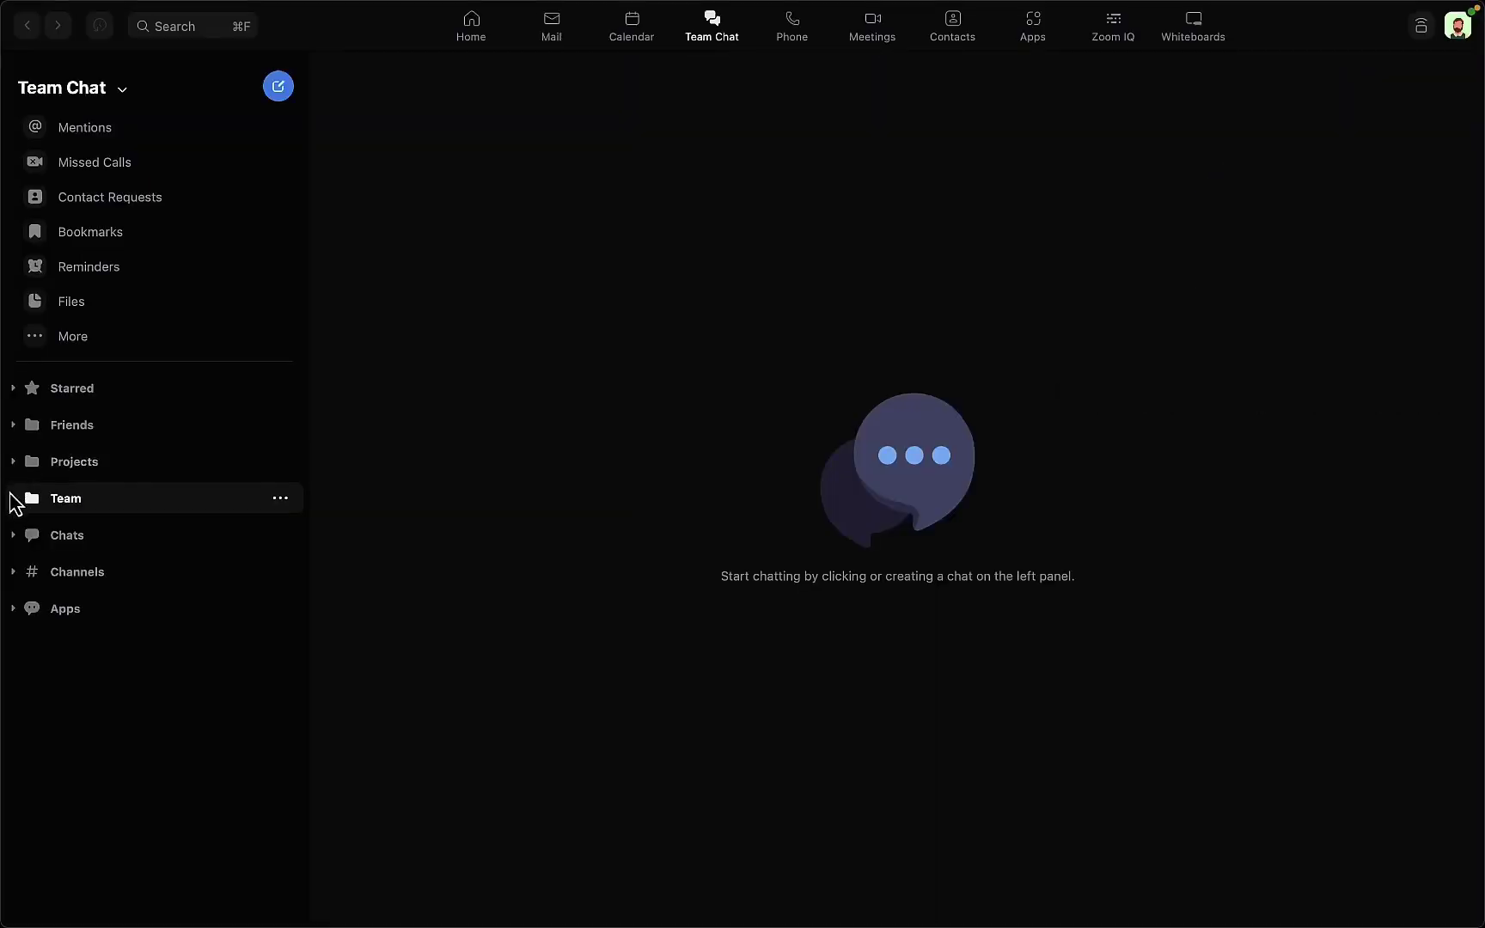
Toggle Team and Chats open and closed, then expand Channels to show Ask Us Anything, Announcements, Ask Vincent
click(13, 498)
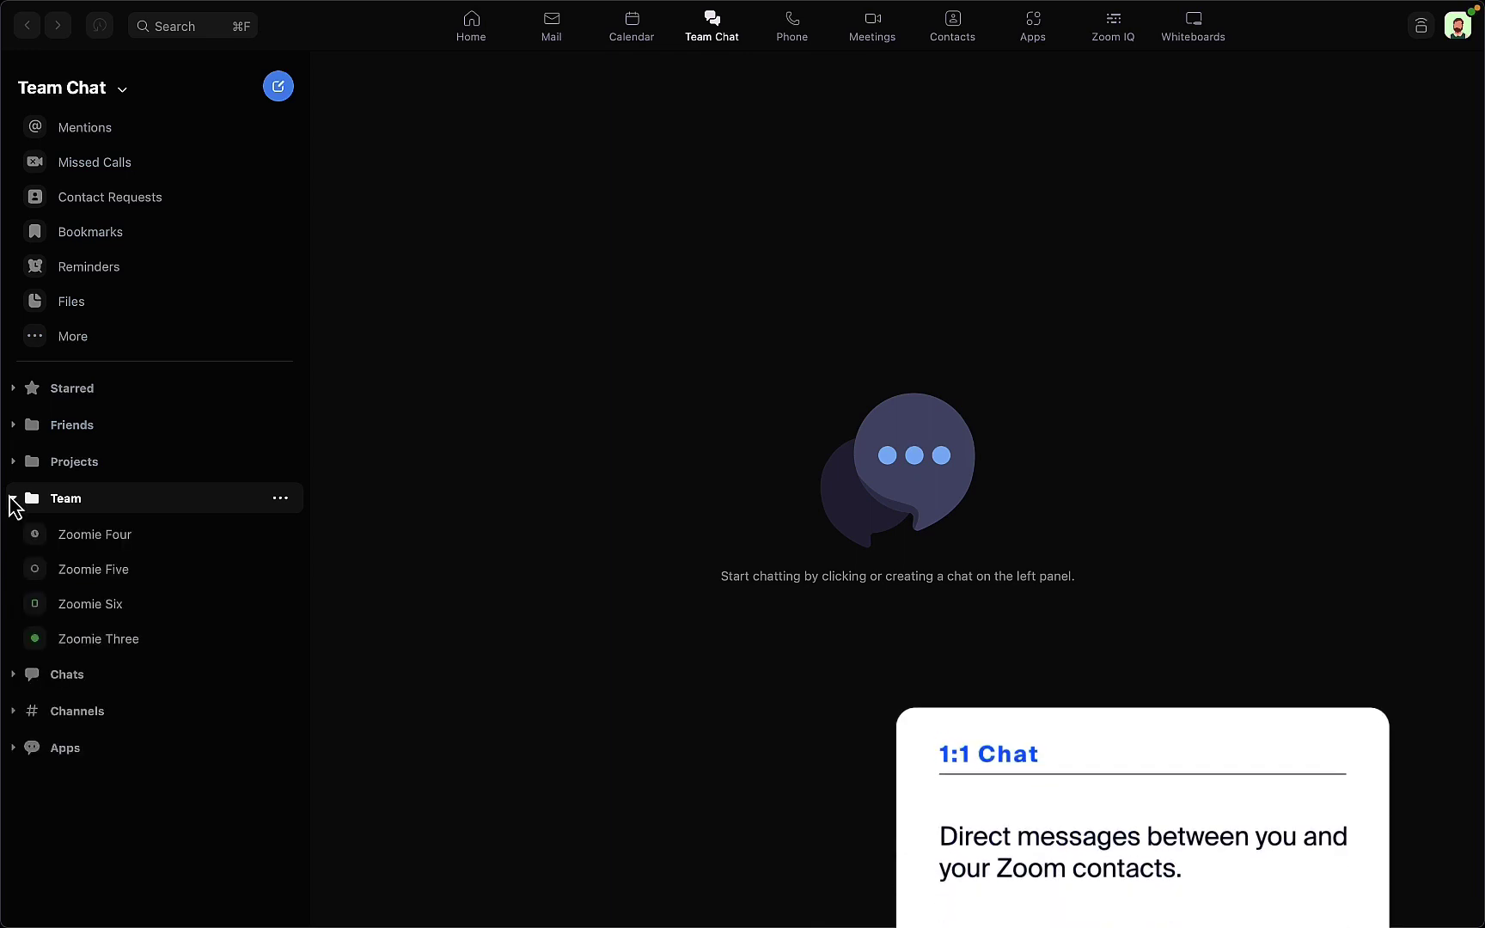
click(13, 498)
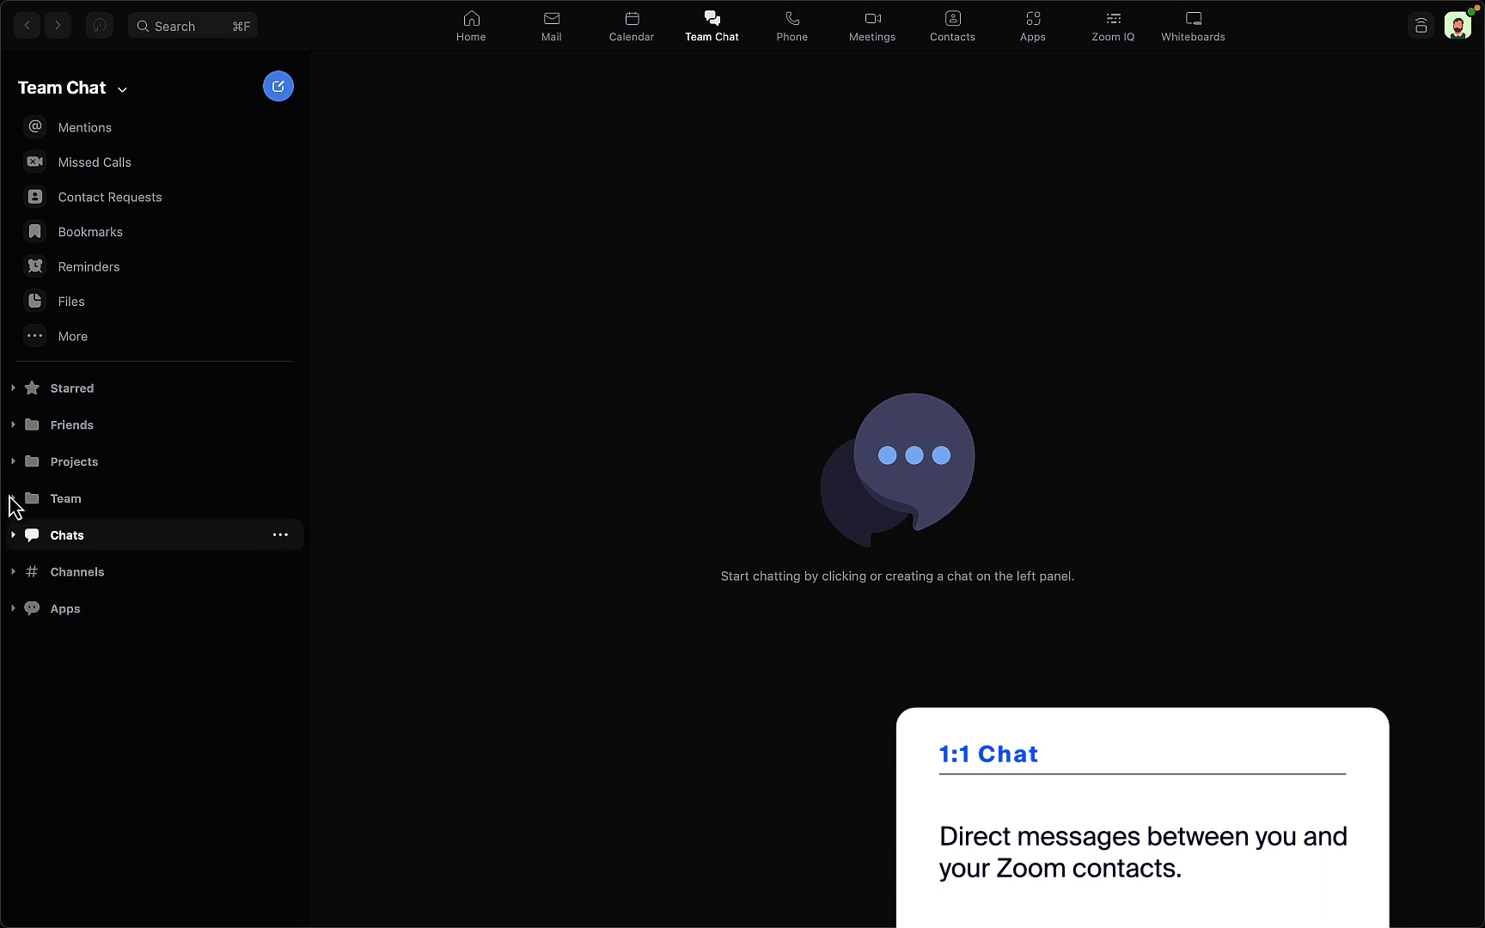
click(13, 535)
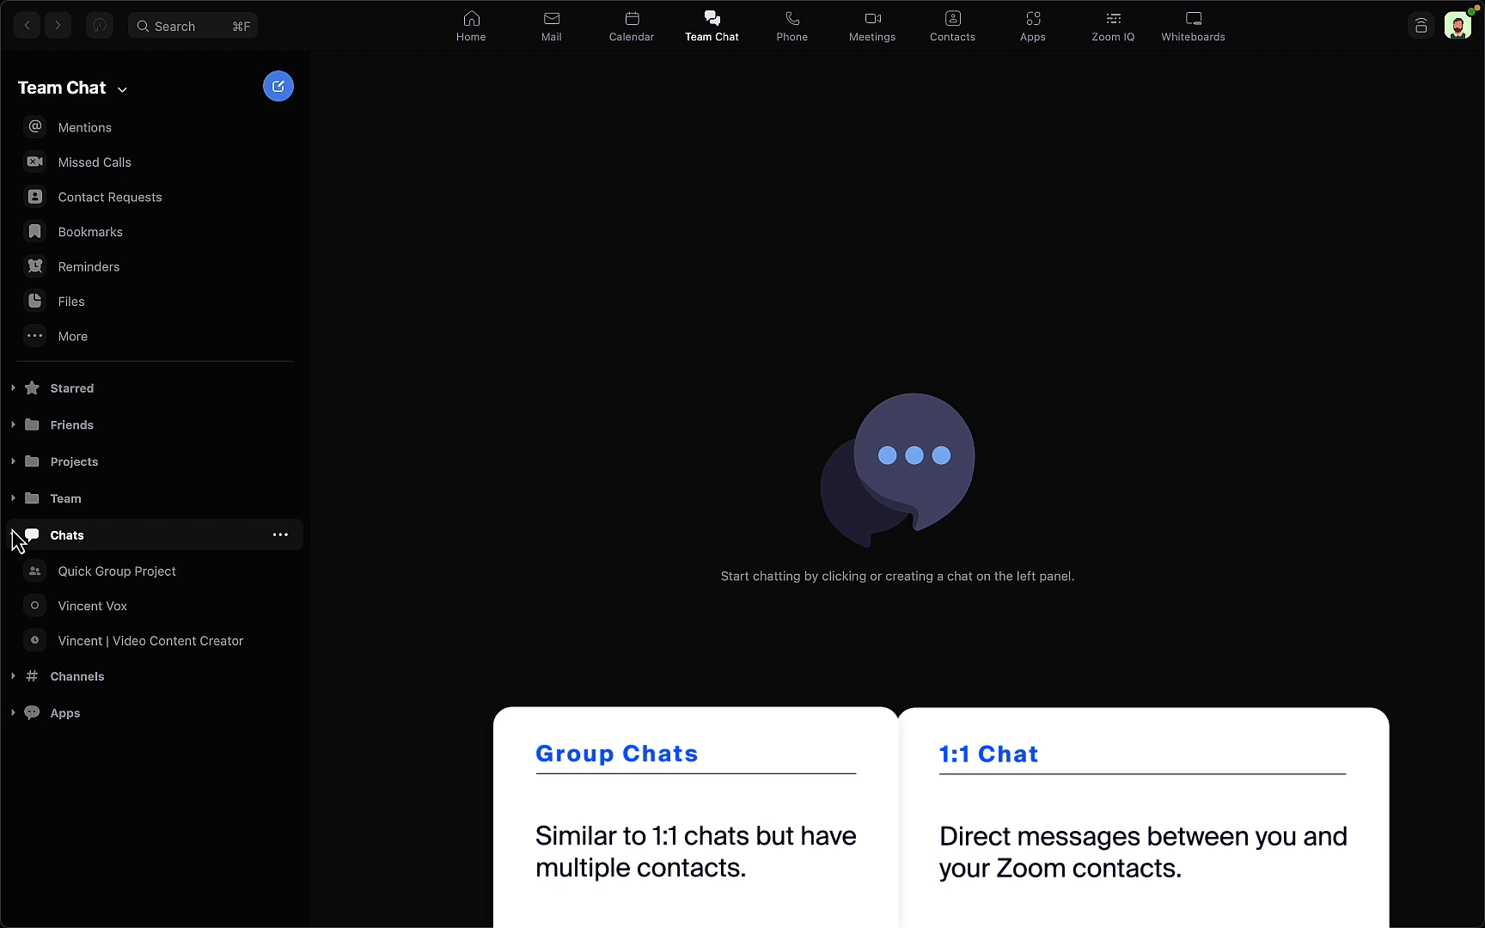
click(12, 535)
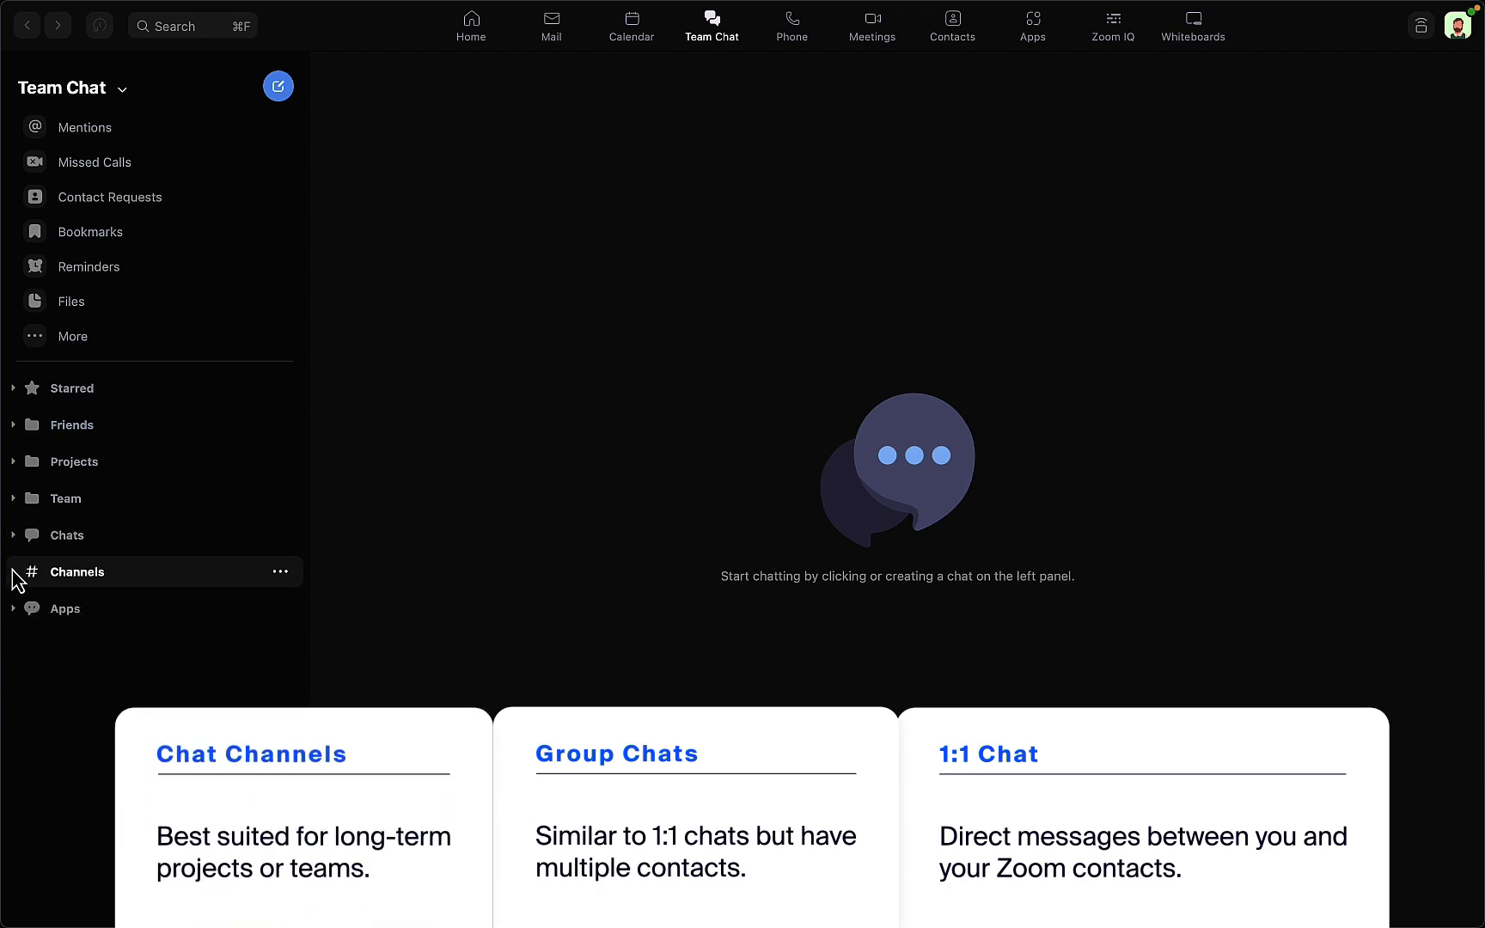
click(13, 572)
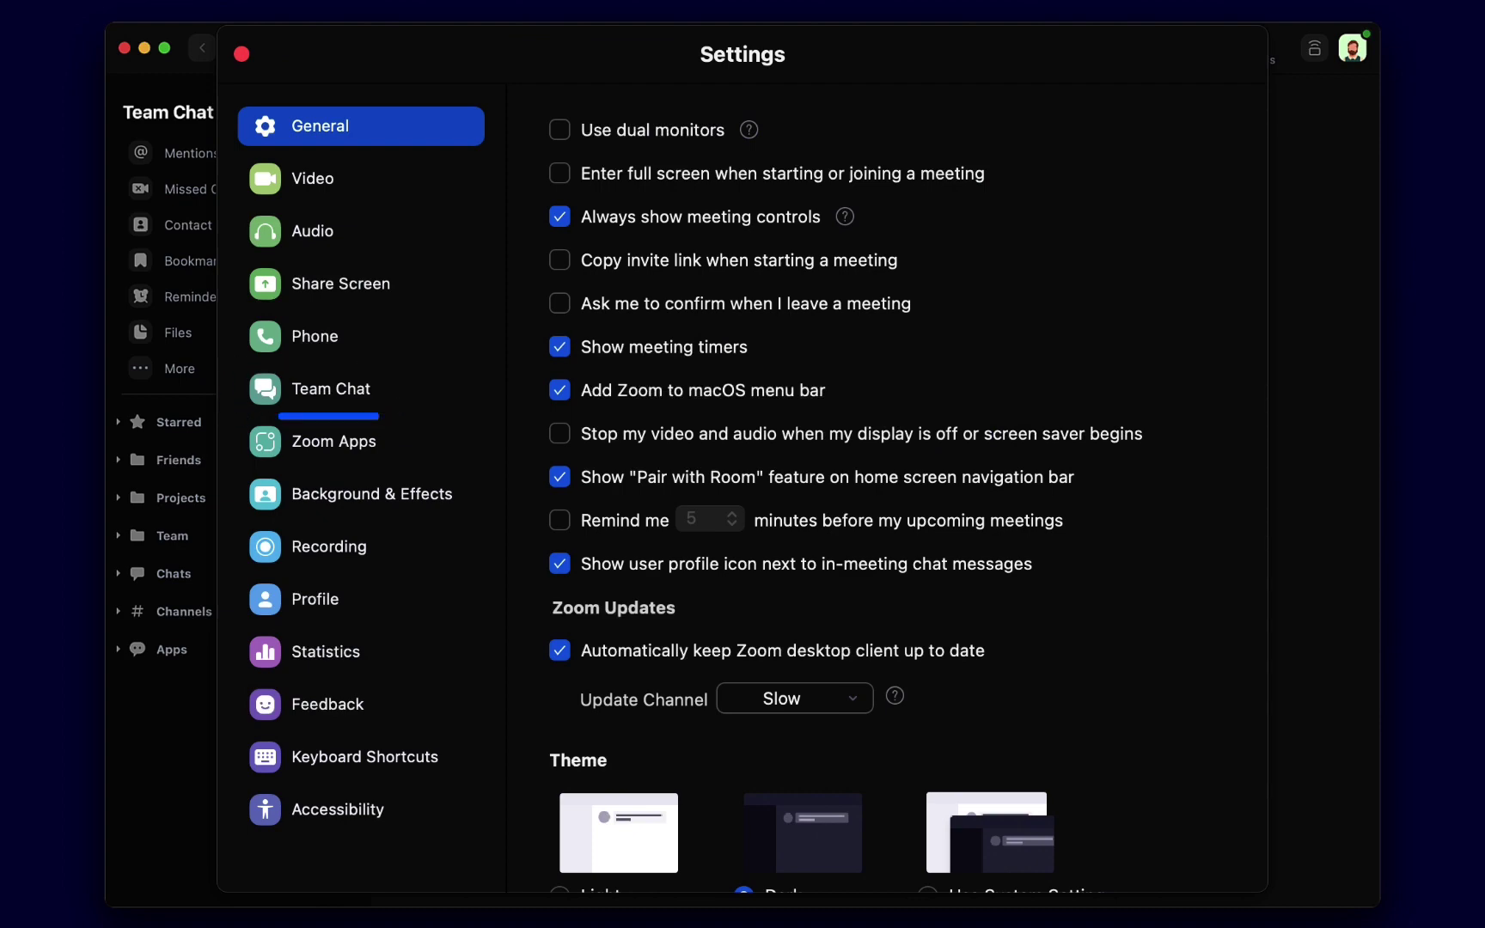
Switch the Settings window to the Team Chat page to review its notification and sound options
click(331, 389)
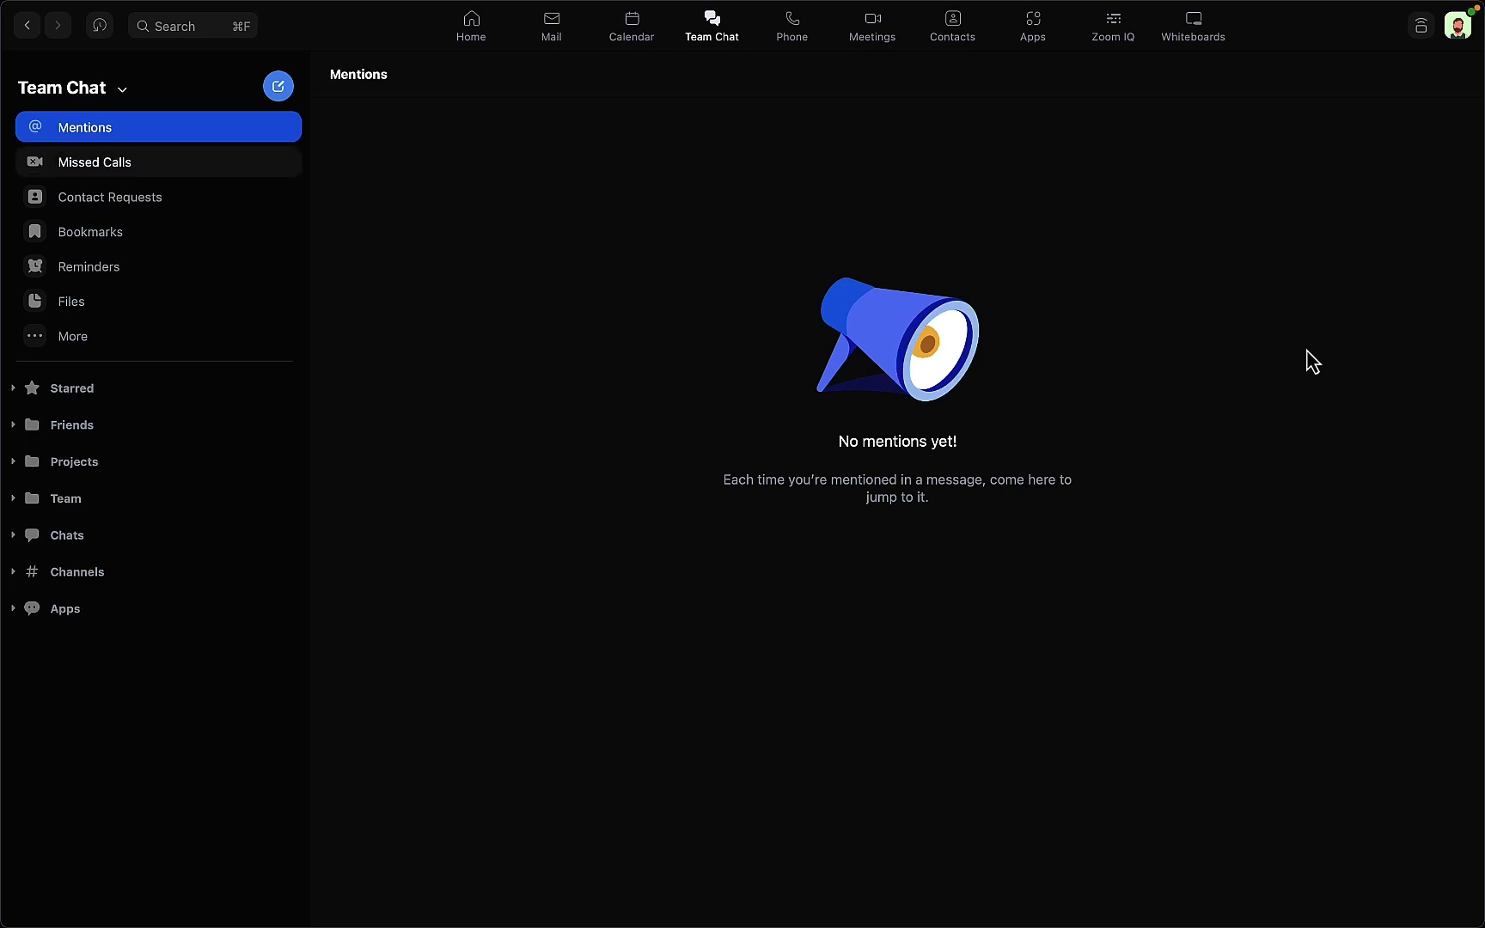
Start a new chat addressed to Zoomie Three and Zoomie Four
click(281, 91)
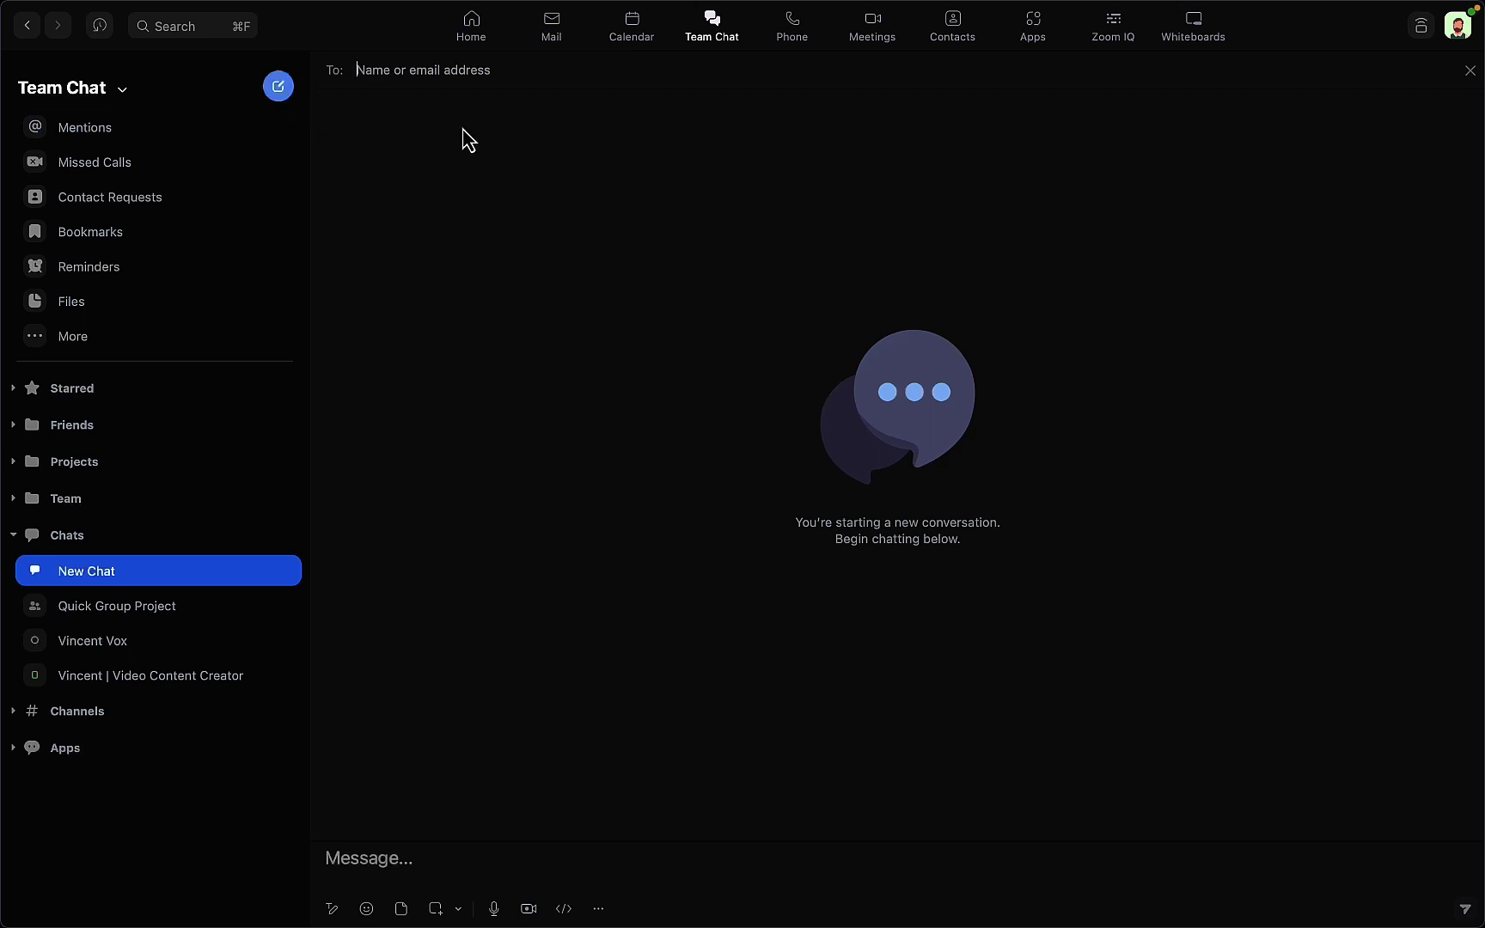
text(zoomie fou)
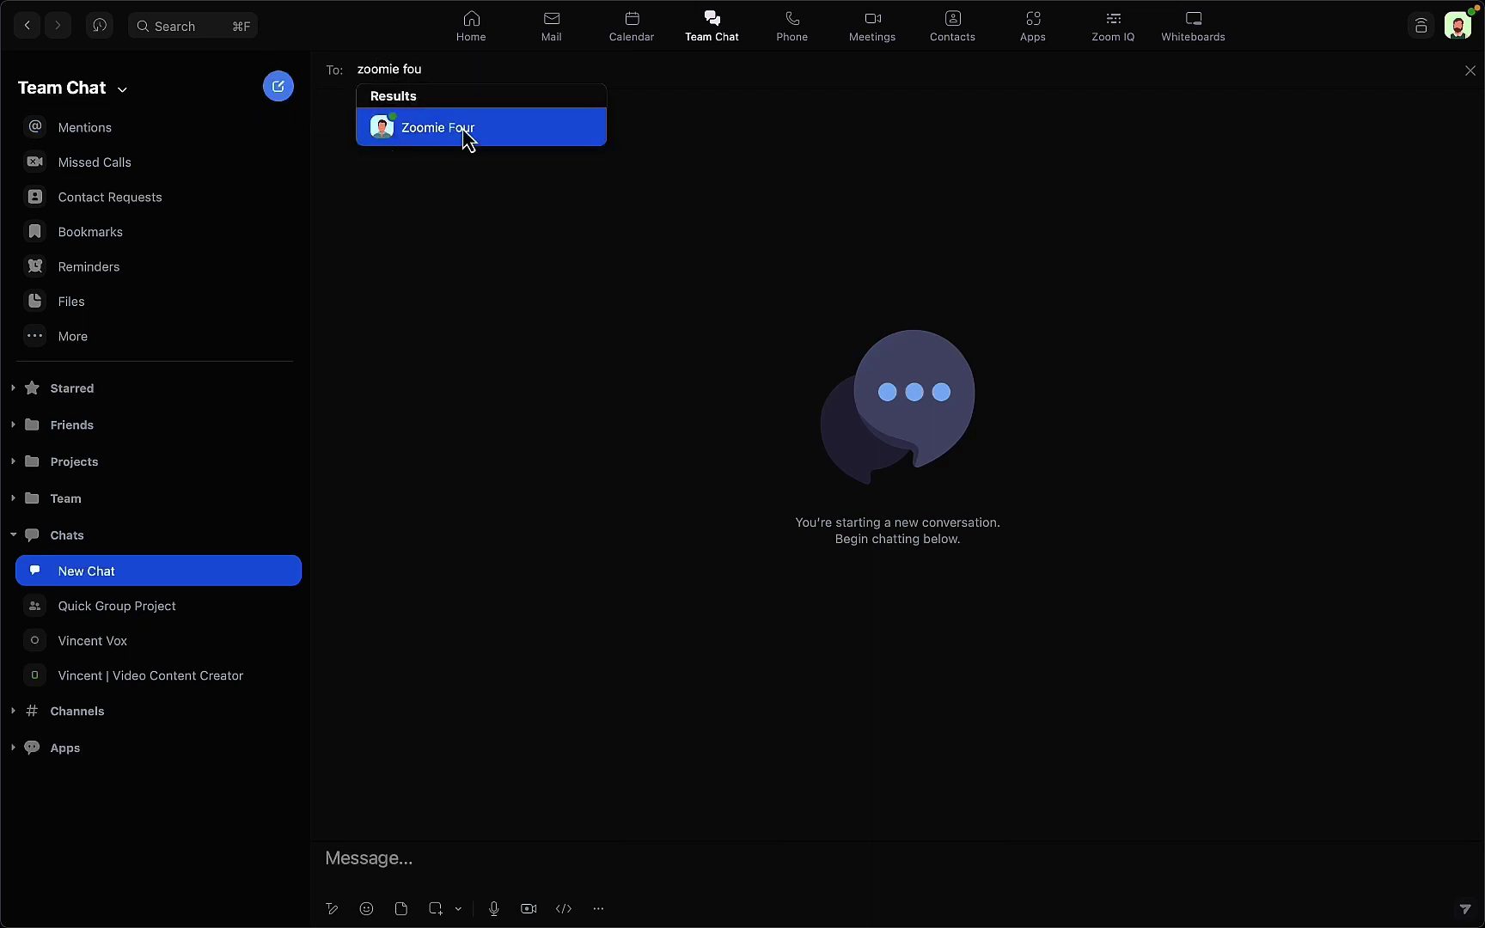
click(465, 138)
key(BackSpace)
text(Zoomie three)
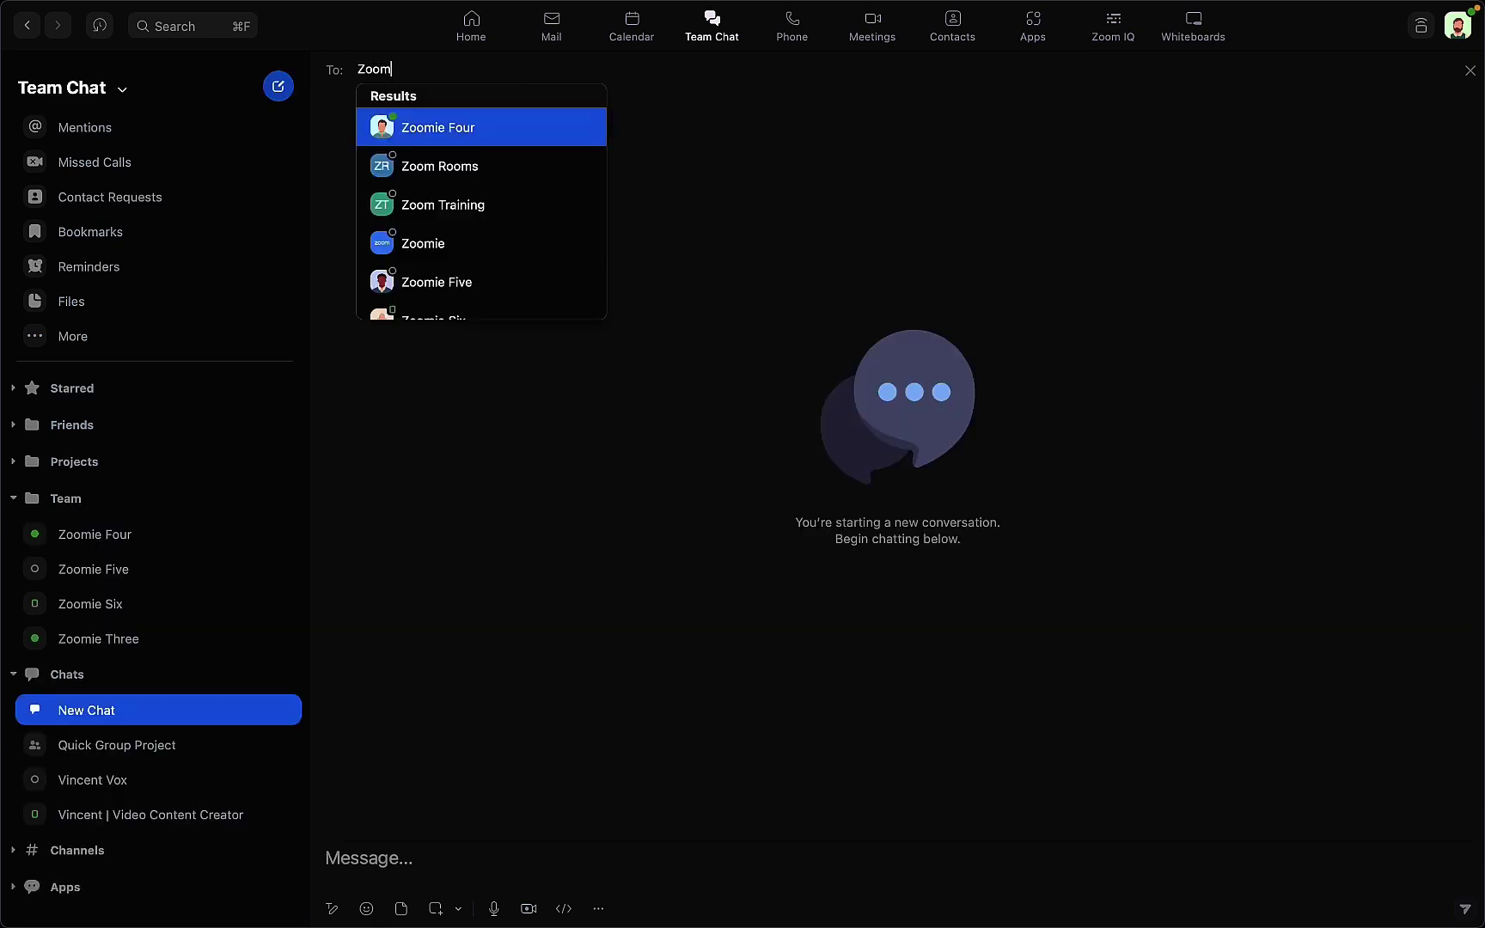
click(472, 135)
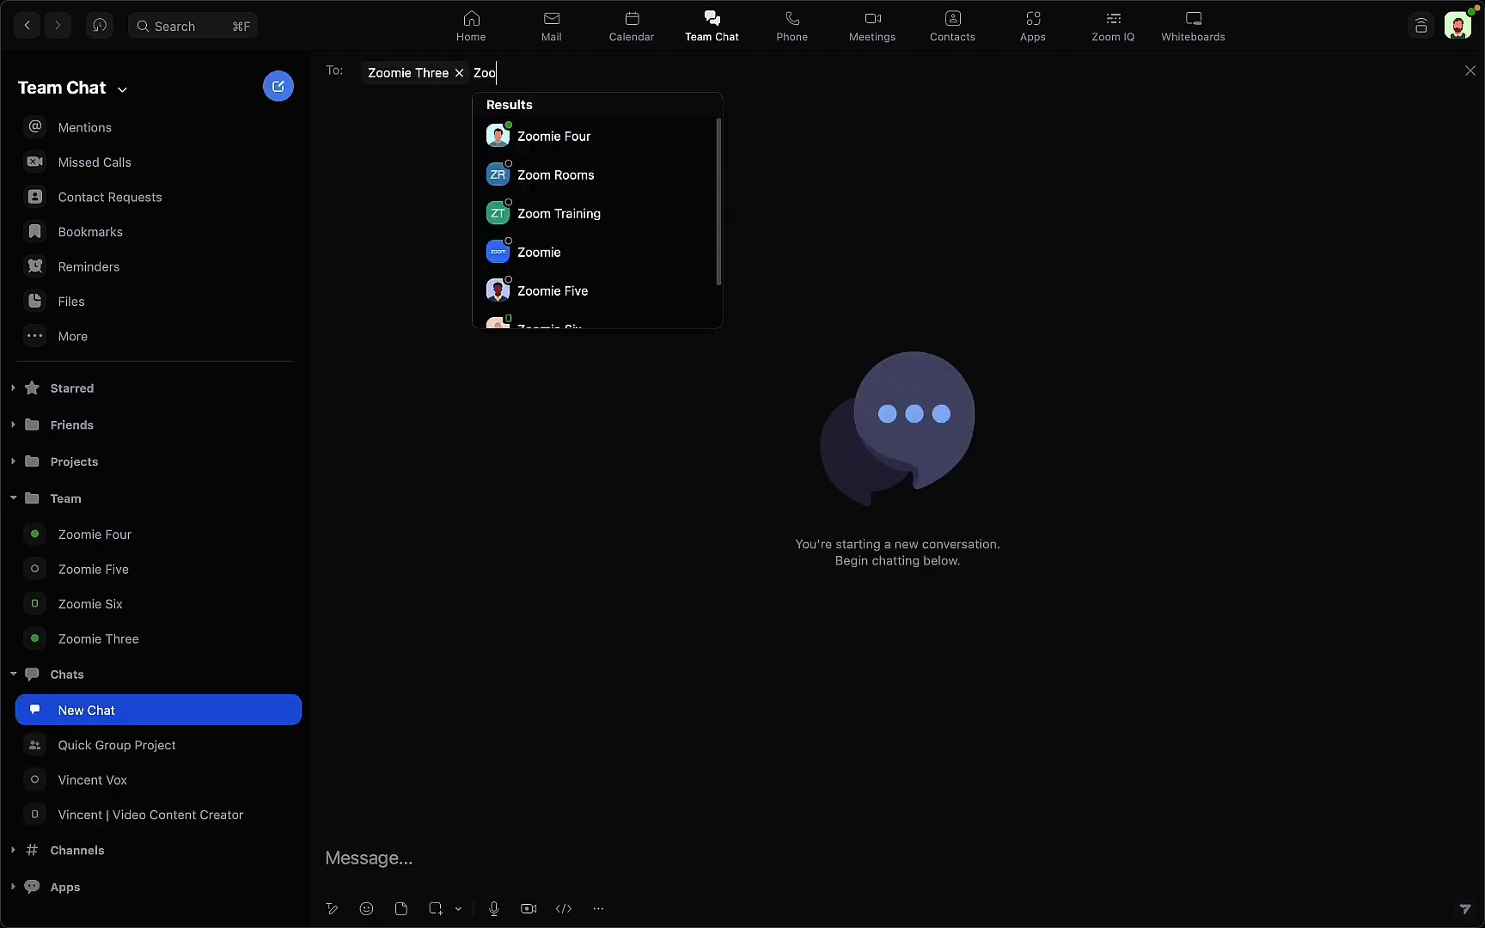
text(Zoomie fou)
click(612, 148)
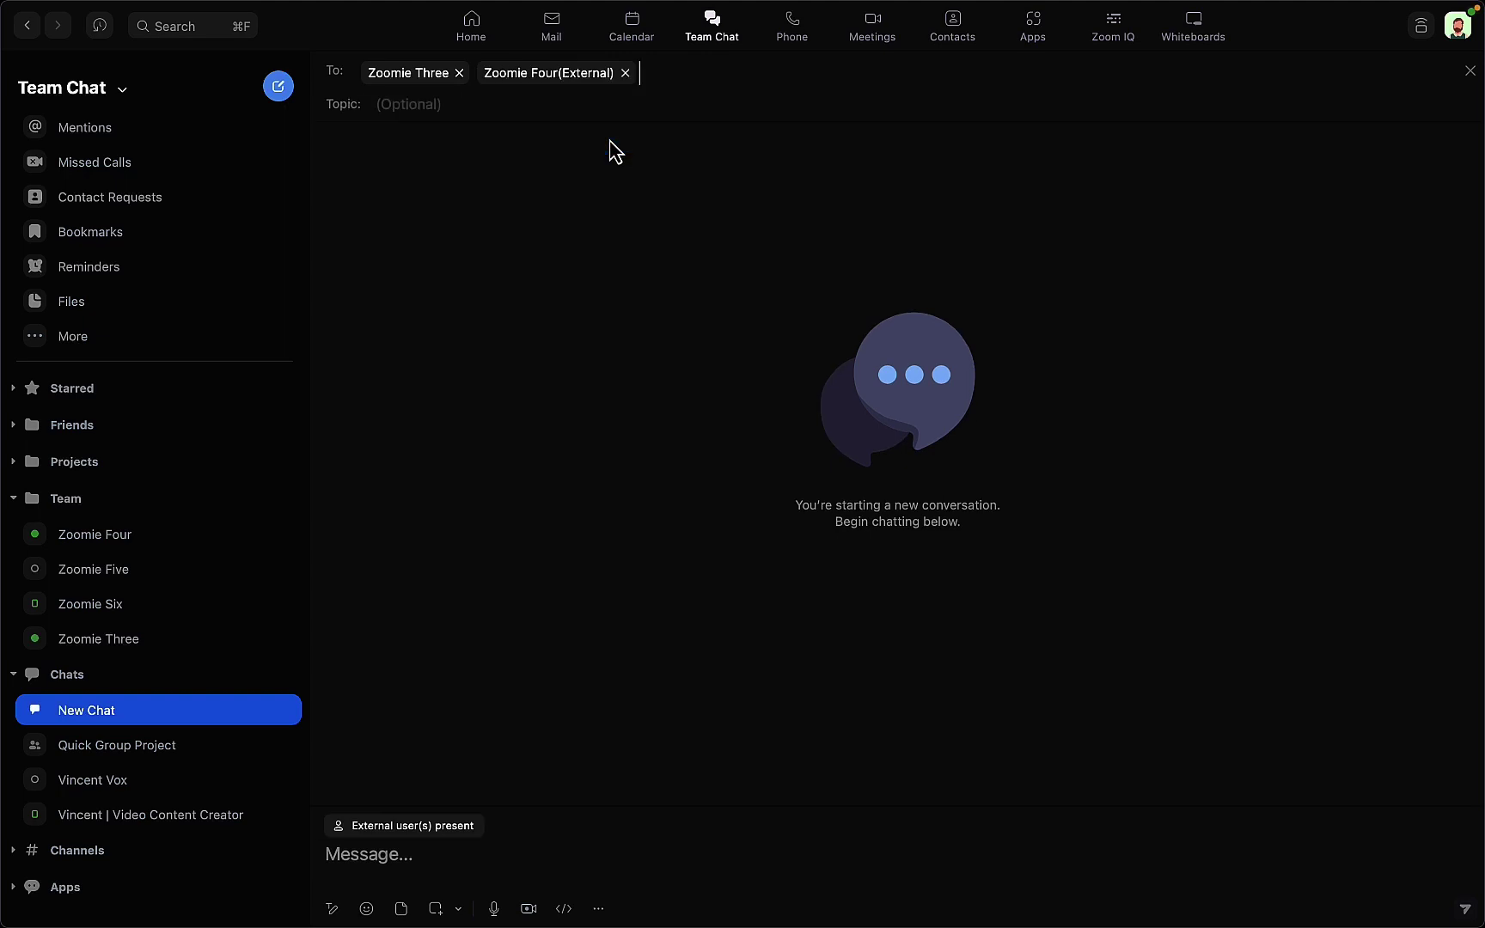
click(509, 104)
Set the topic 'Quick Sync on Project Alpha' and type a greeting about syncing before tomorrow's meeting
text(Quick Sync )
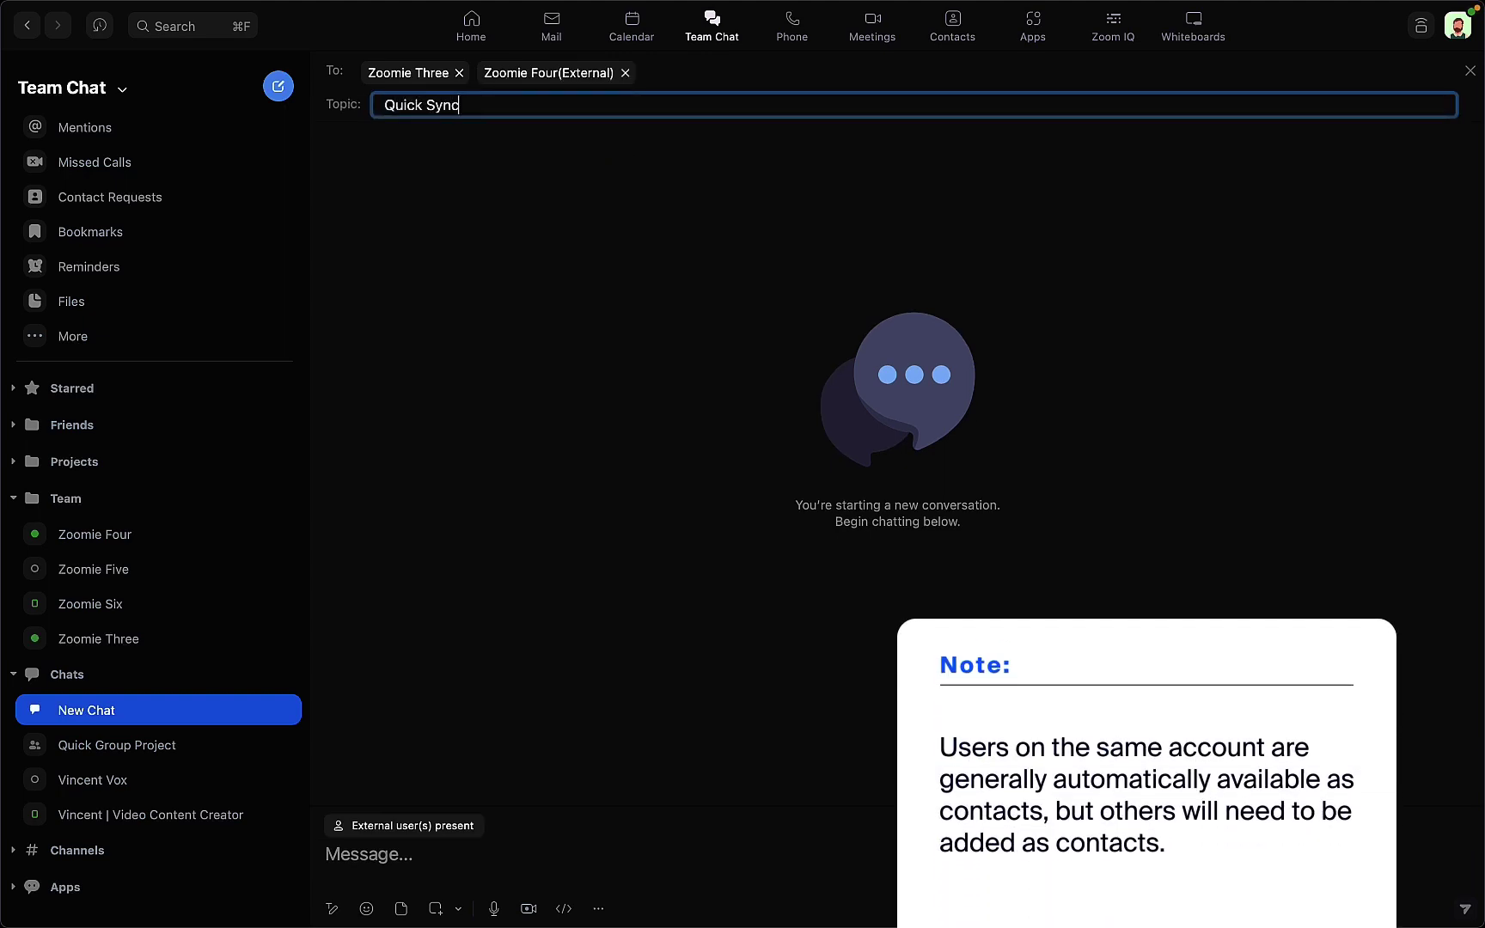
text(on Project Alpha)
click(594, 865)
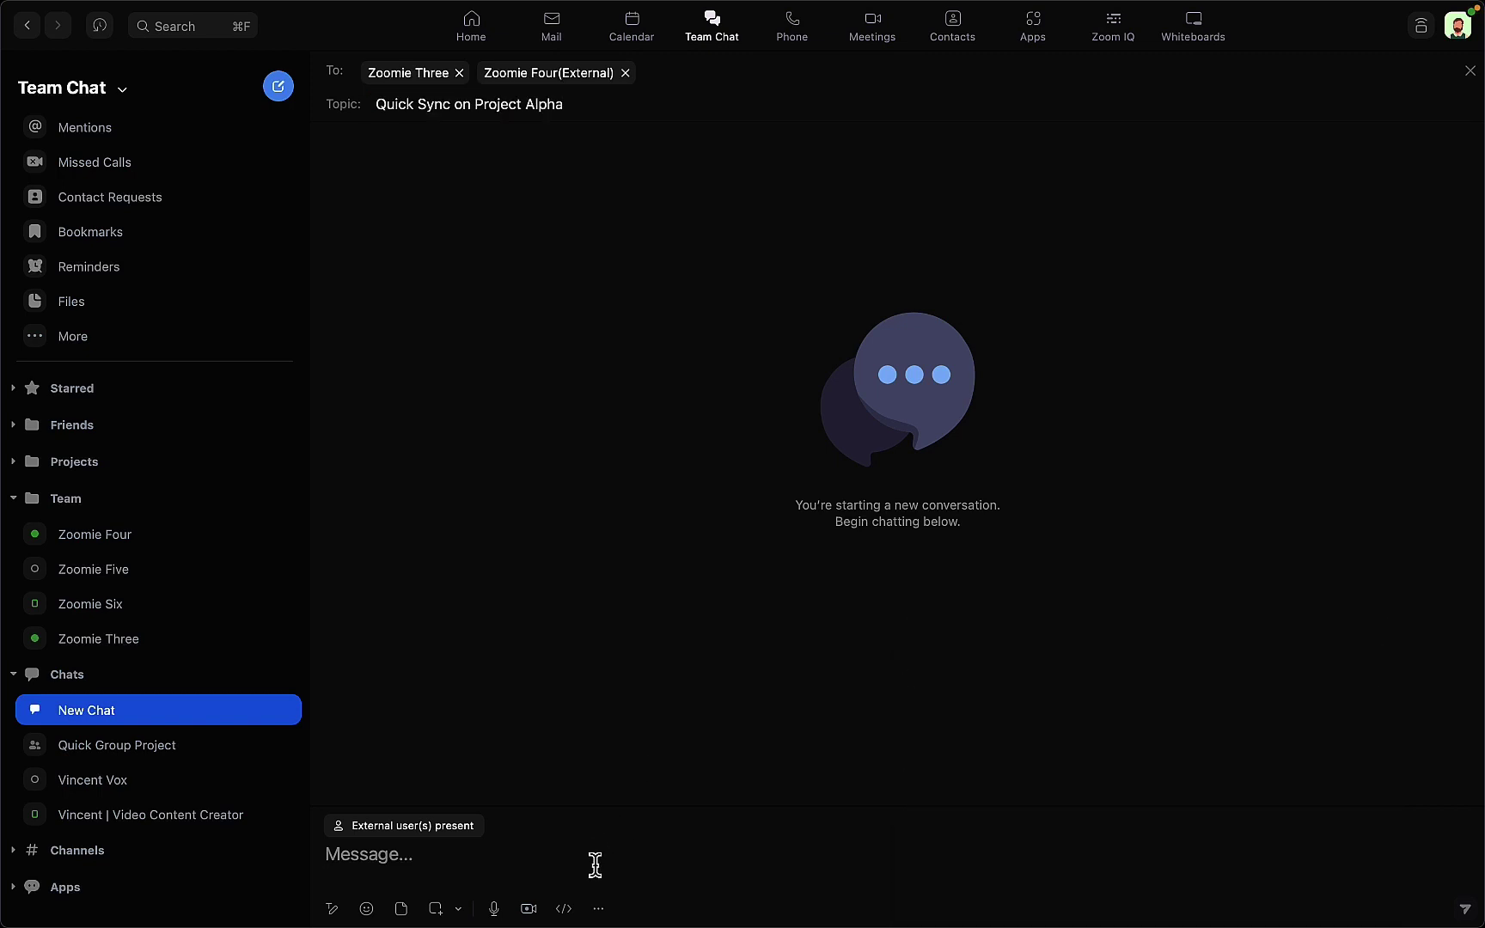
text(Hey there. Just want to make sure we sync before tomorrow's meeting!)
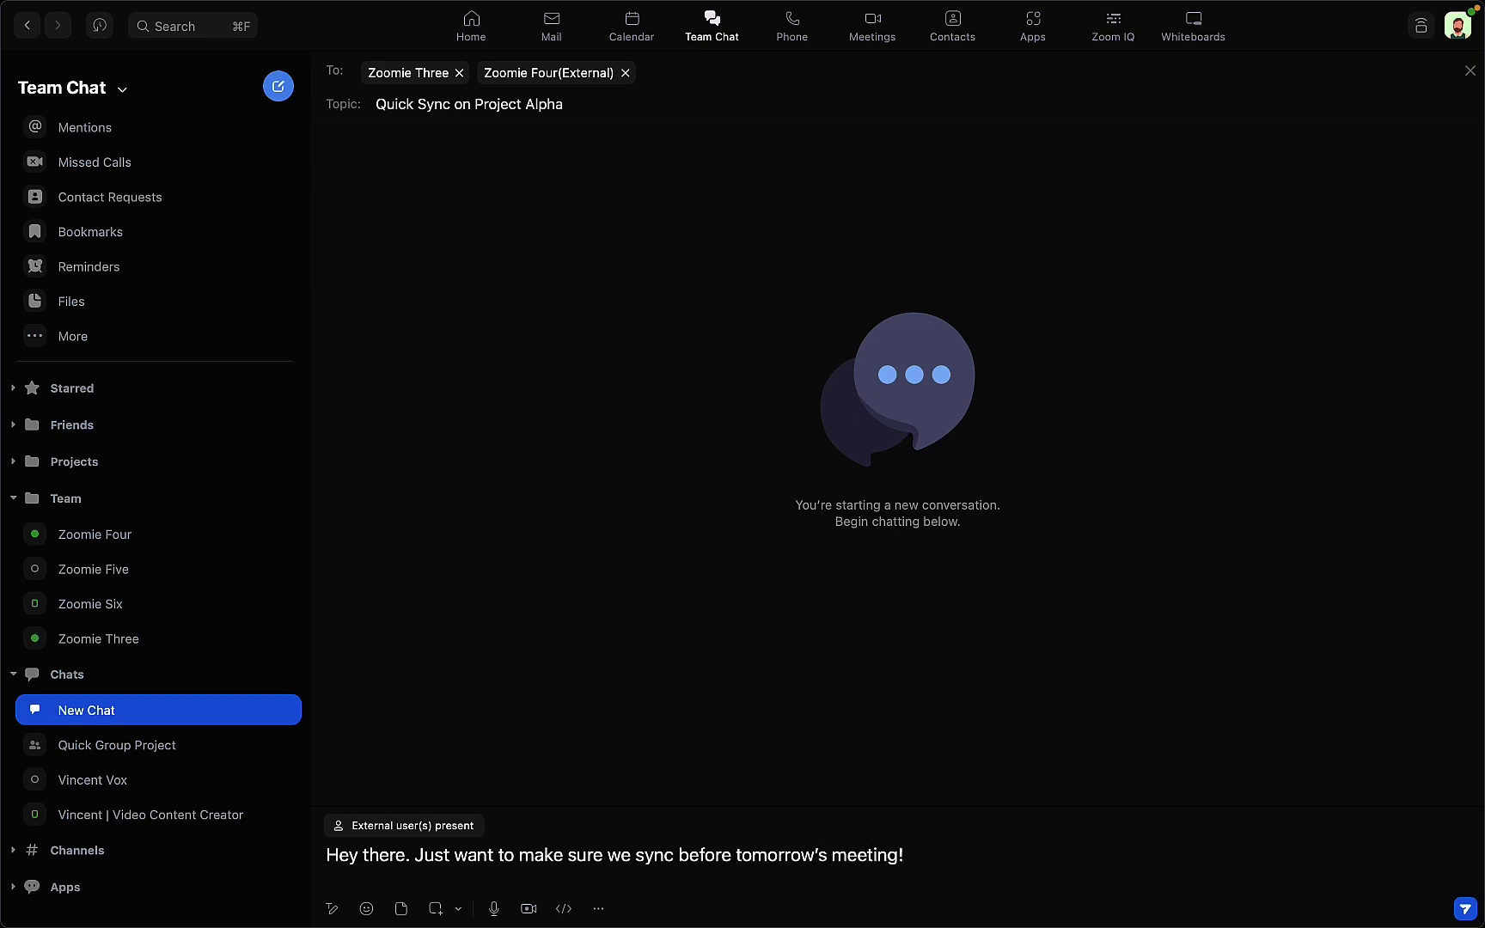
Add a bulleted list of Item 1, Item 2 and Item 3 below the greeting
click(333, 911)
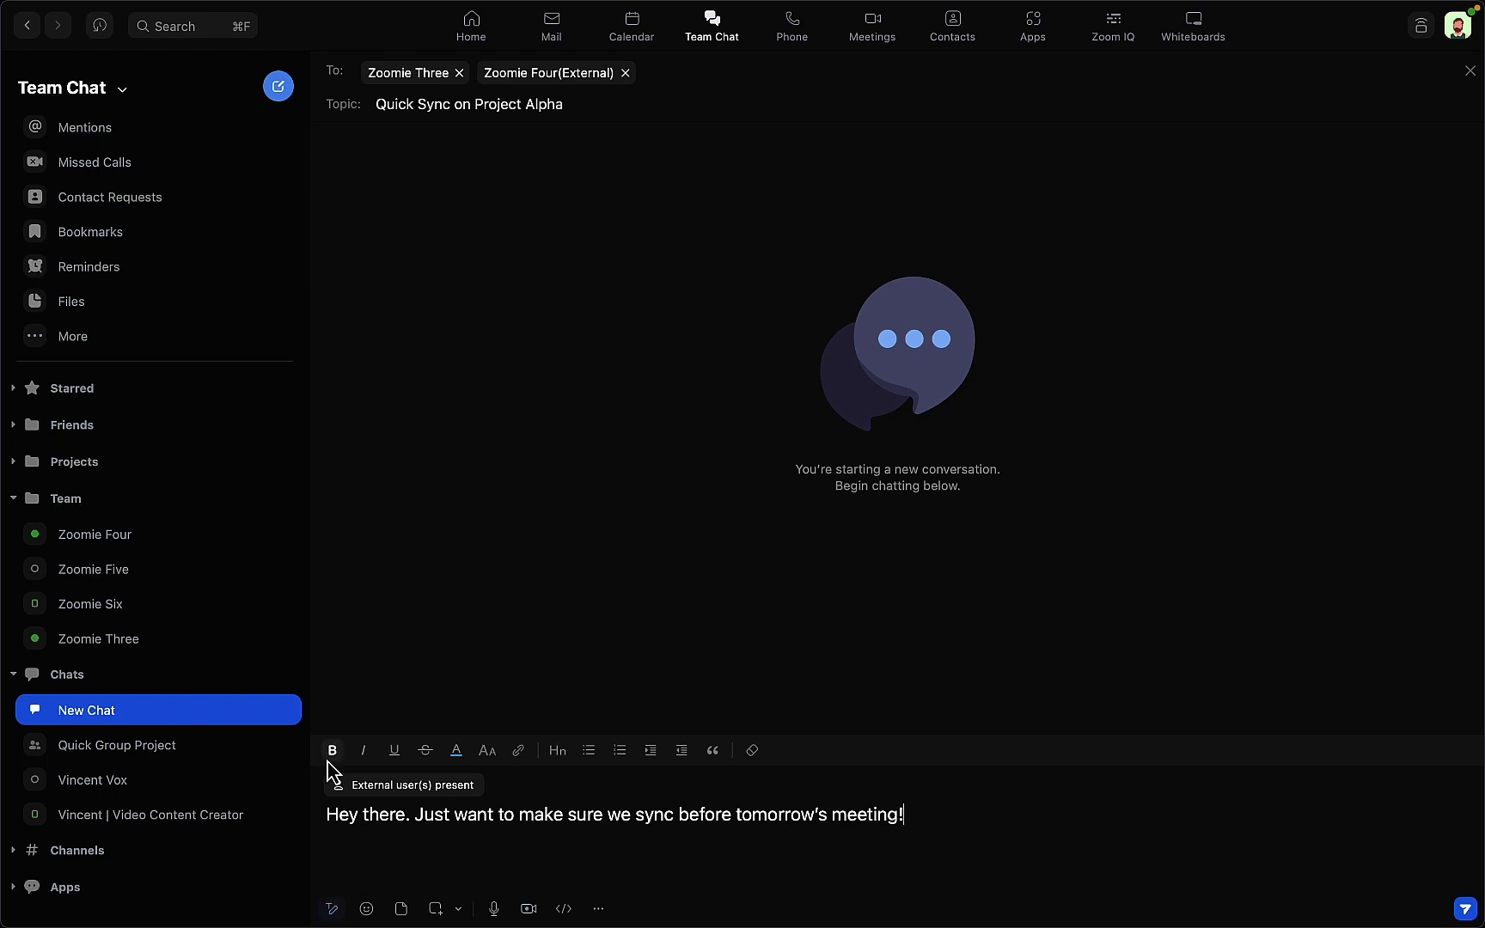
key(shift+Return)
key(shift+Return)
text(Item 1)
key(shift+Return)
text(Item 2)
key(shift+Return)
text(Item 3)
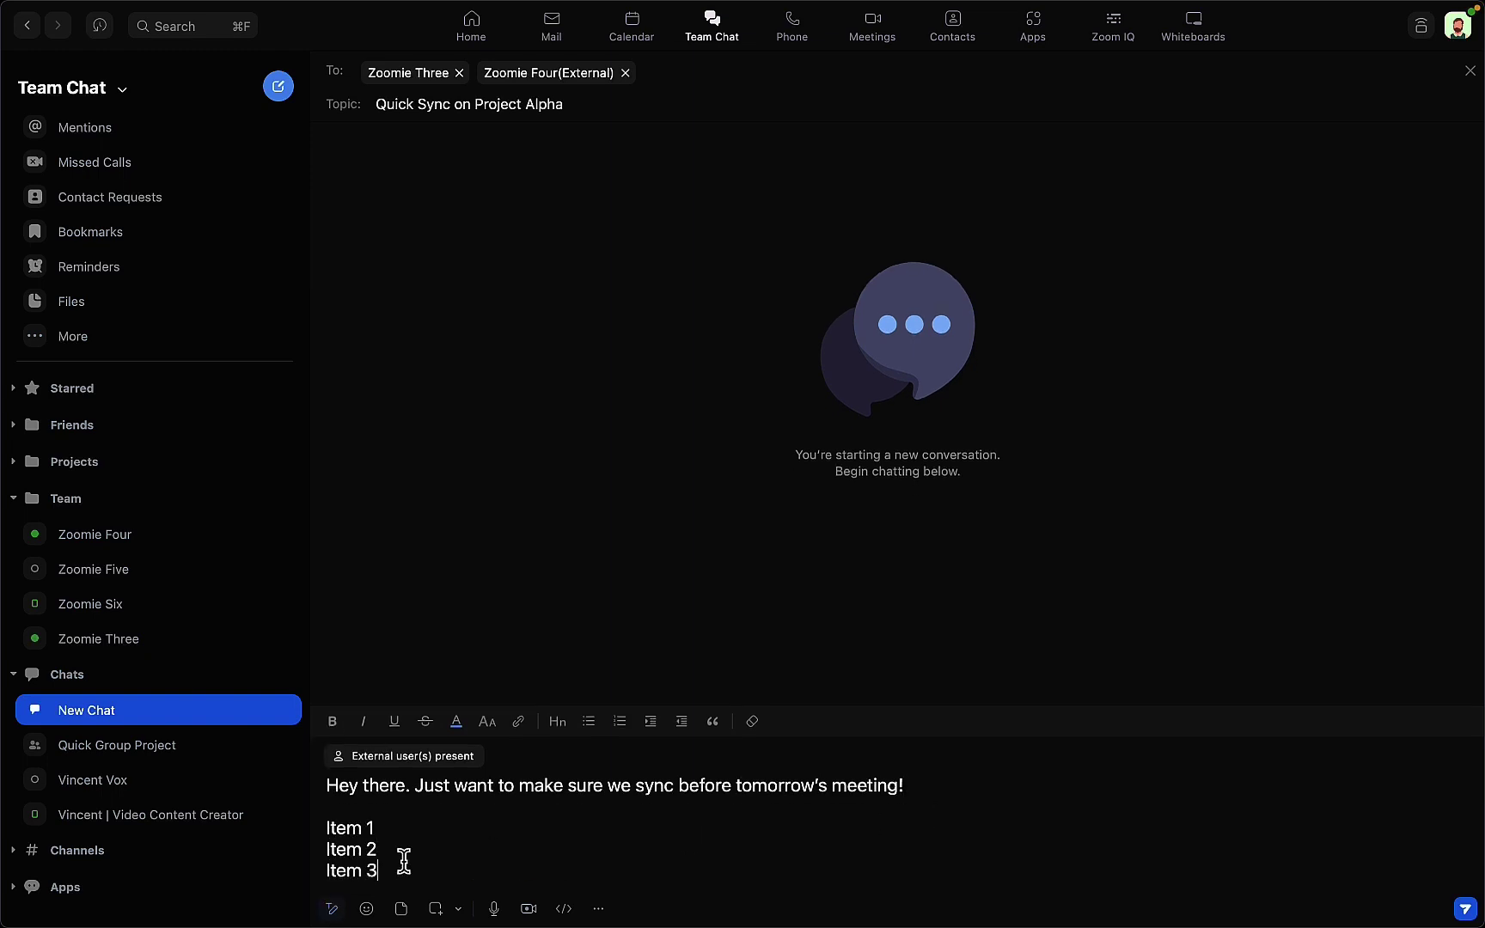
key(shift+Up)
key(shift+Up)
key(shift+Home)
click(589, 721)
key(Right)
key(shift+Return)
key(shift+Return)
text(Here's the agenda)
key(alt+shift+Left)
key(cmd+k)
text(https://docs.google.com/fakeURL)
click(808, 834)
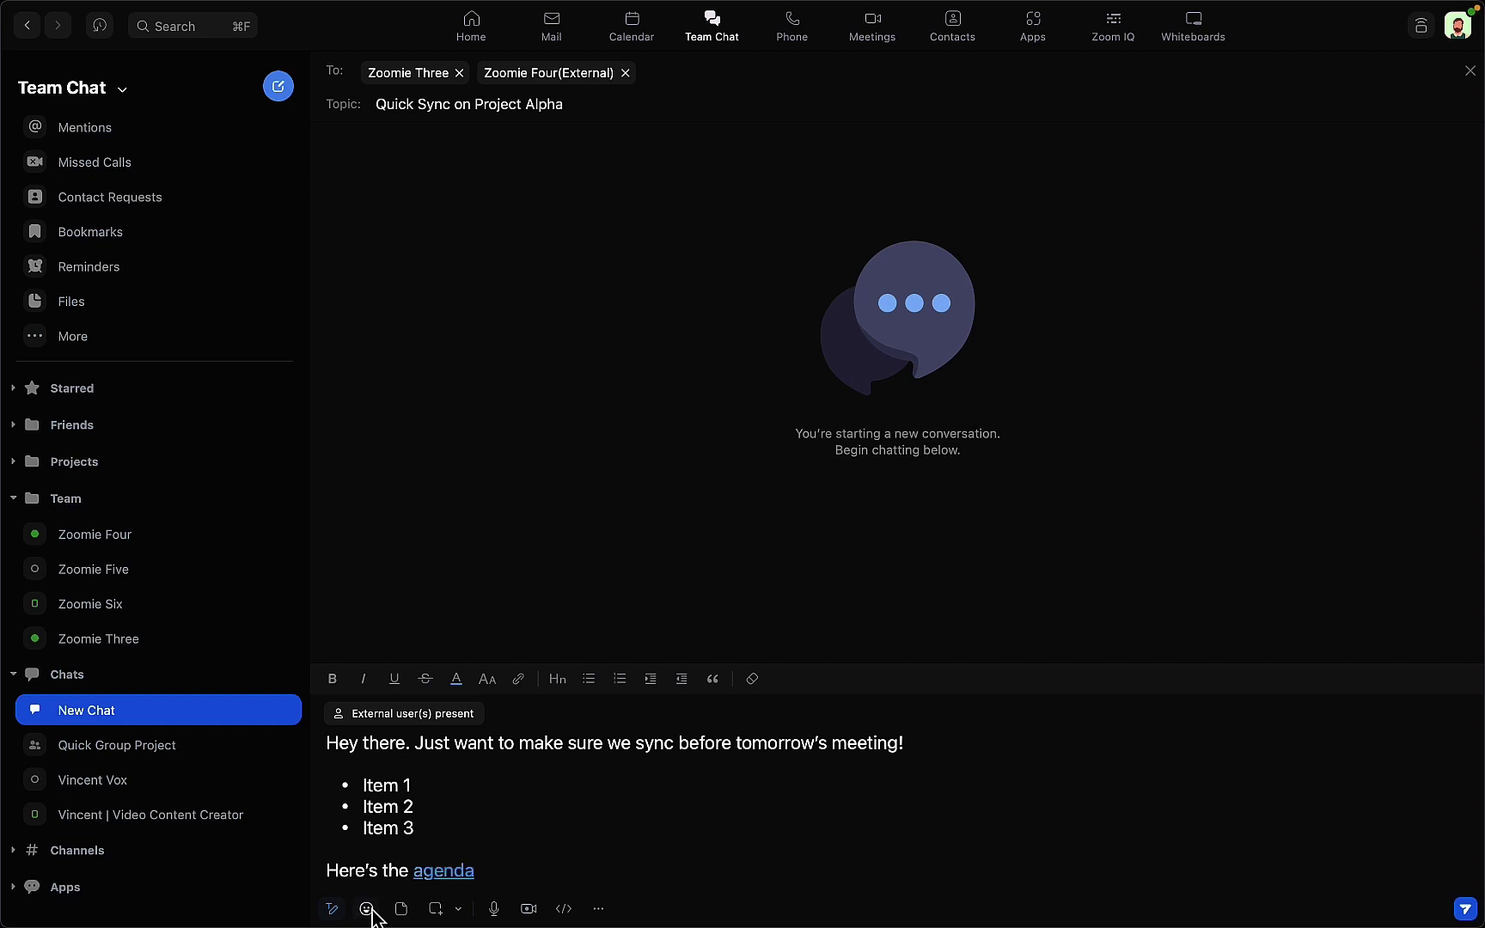
click(369, 910)
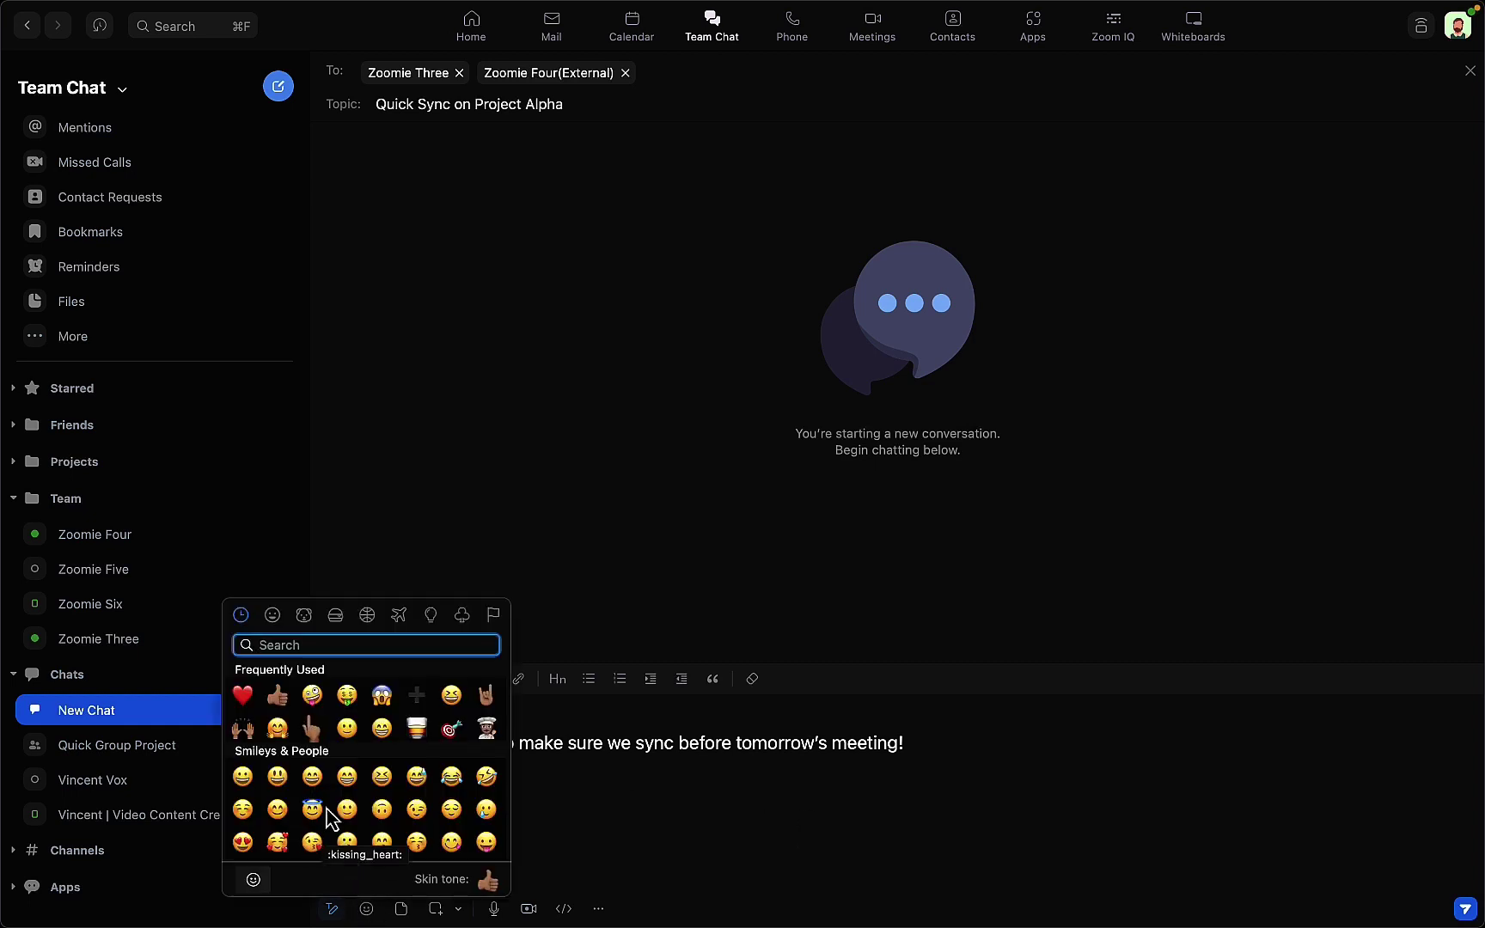
click(276, 695)
Send the formatted message, post a bear GIF, and draft 'Let's focus on this code for the meeting'
key(Return)
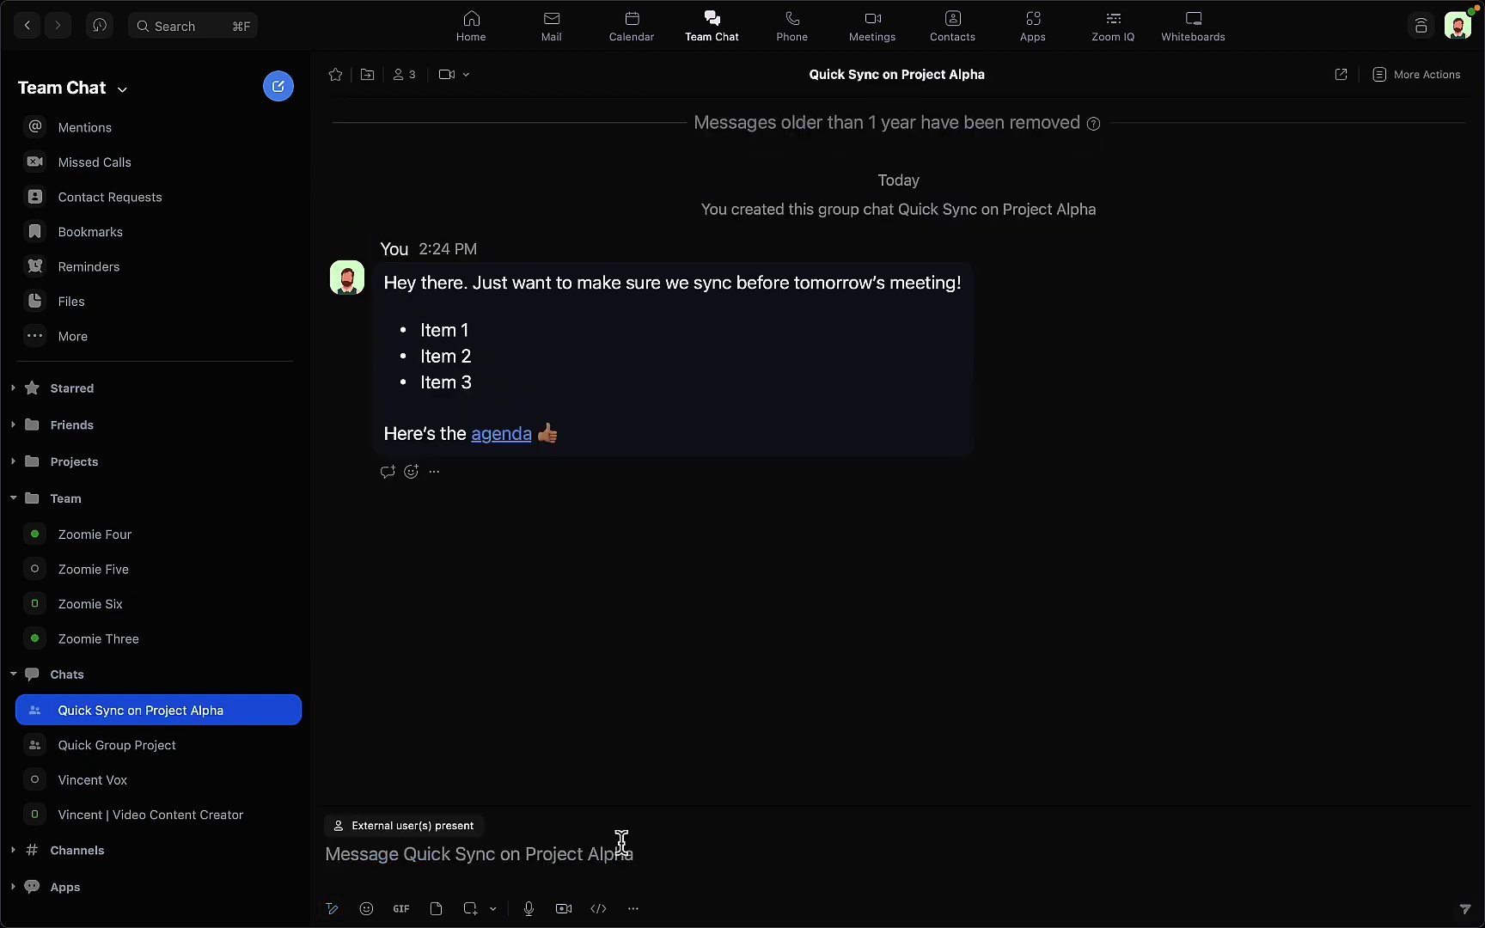
click(401, 908)
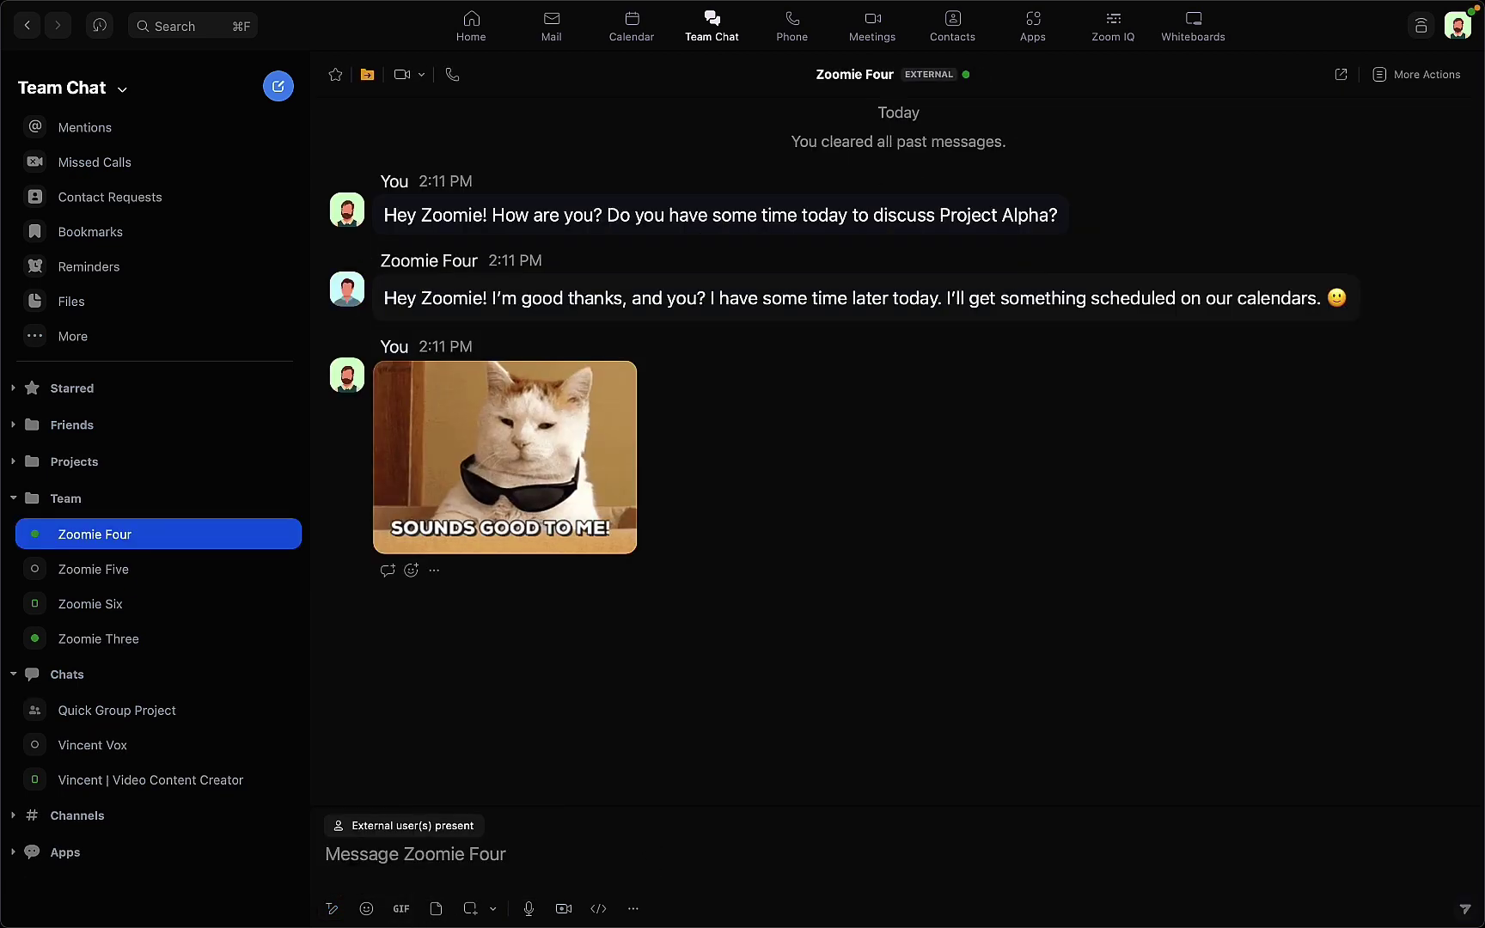
text(Let's focus on )
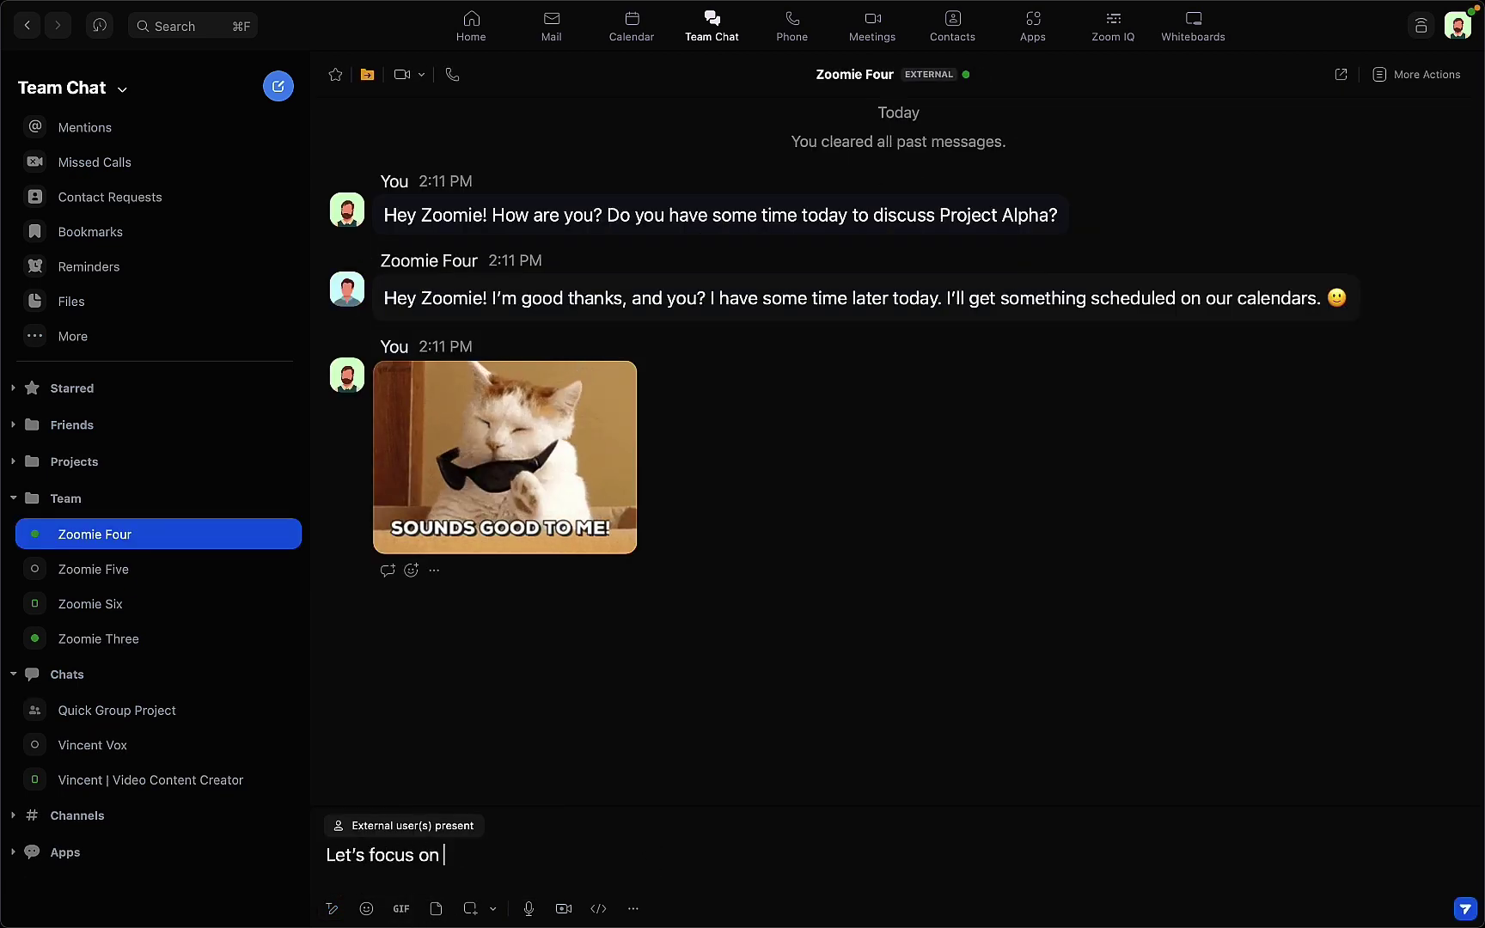
text(this code for the meeting)
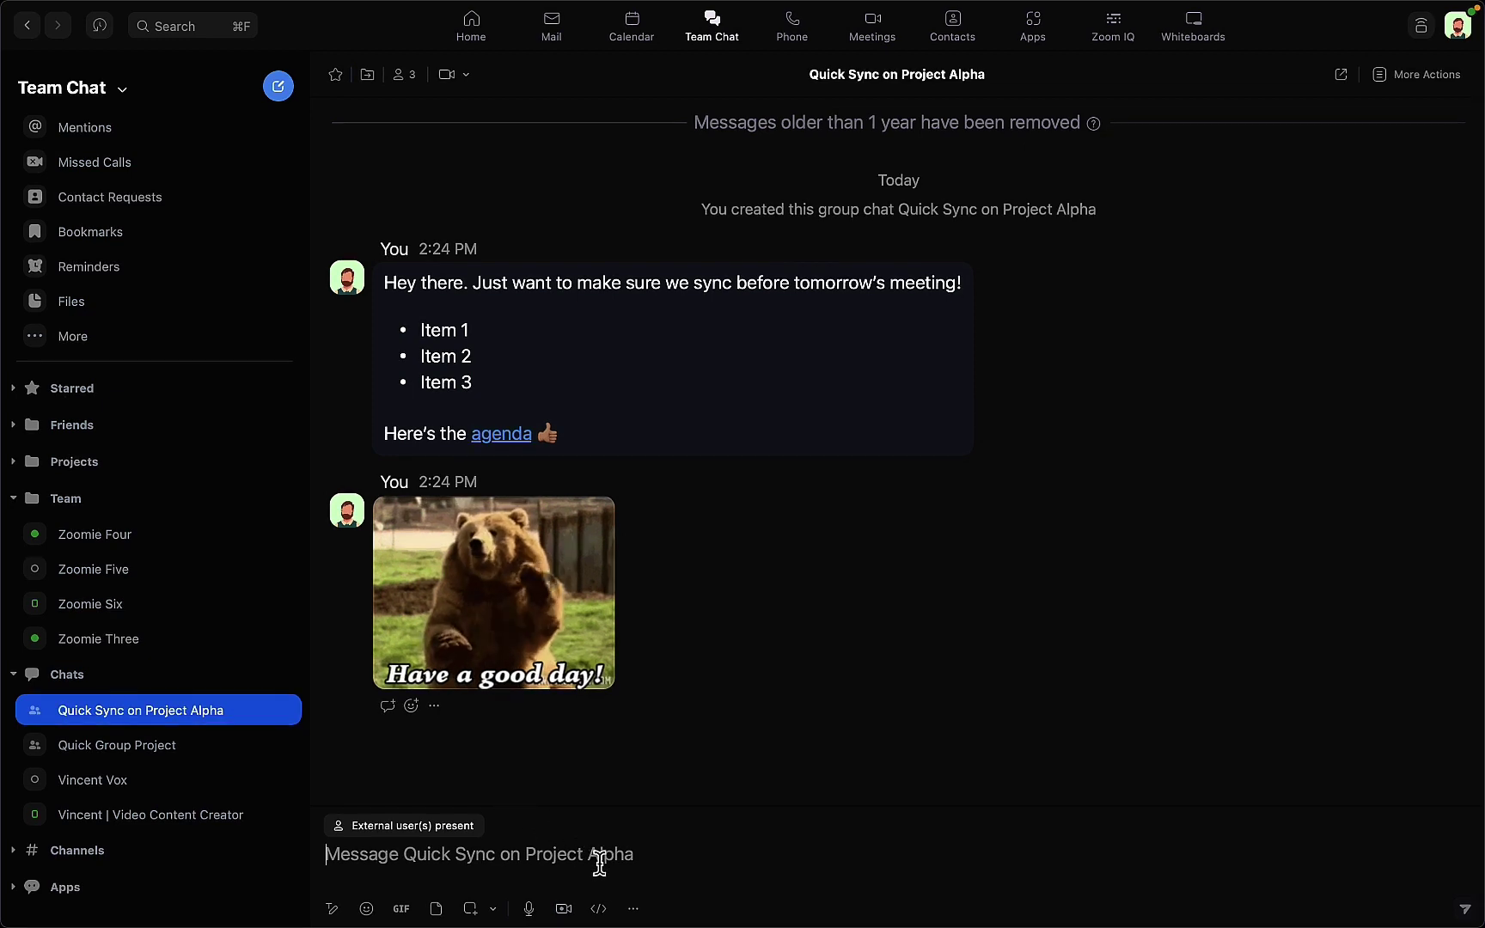
Record a short voice message and send it
click(528, 907)
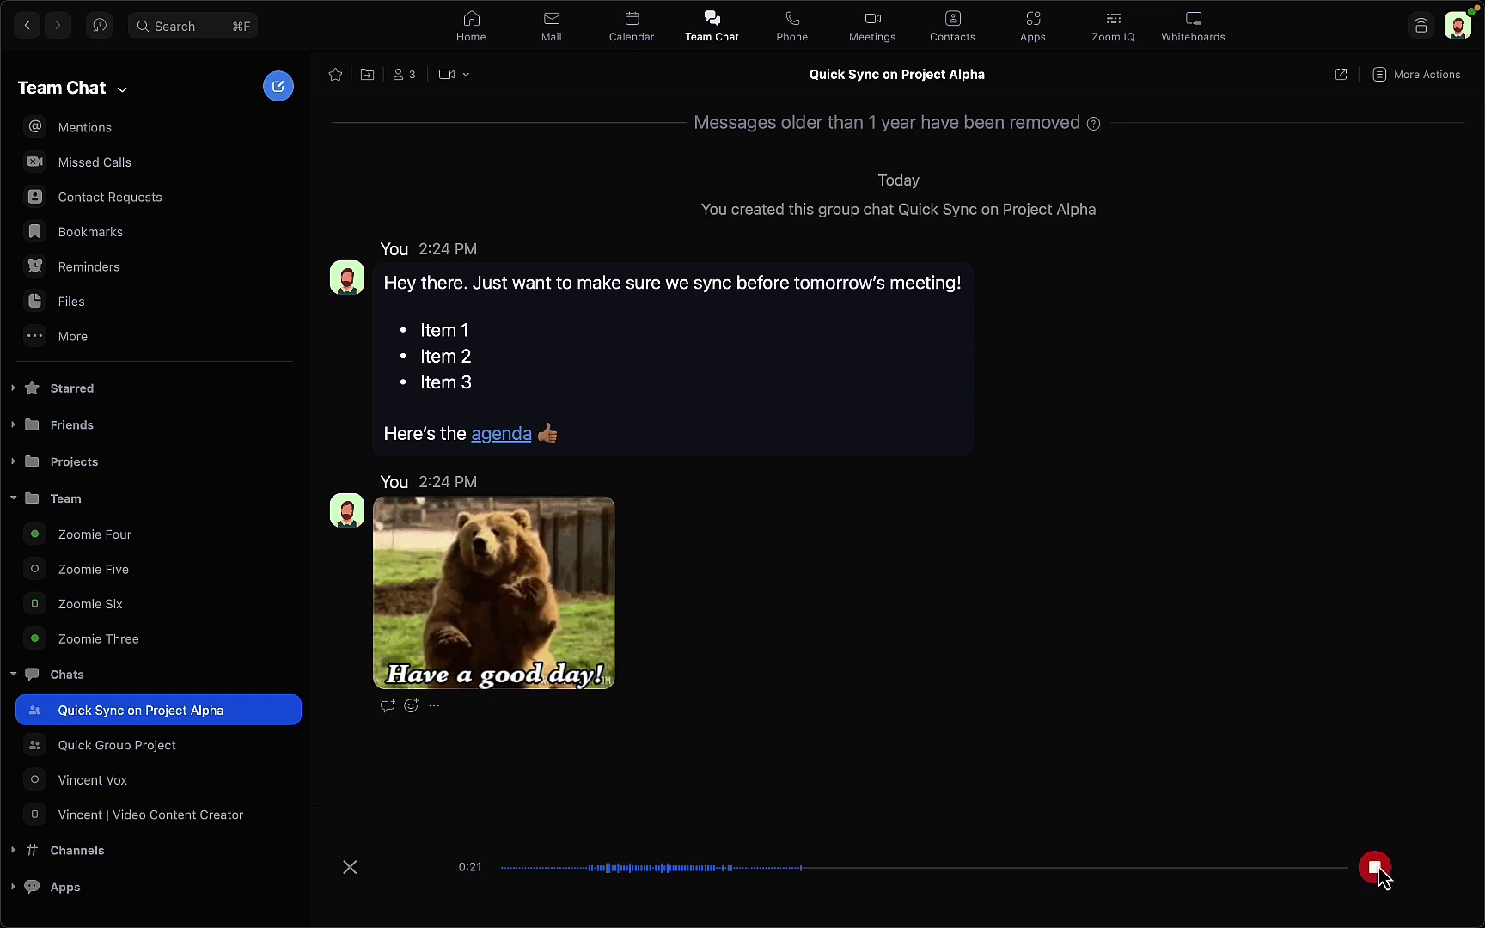
click(1374, 868)
click(1375, 868)
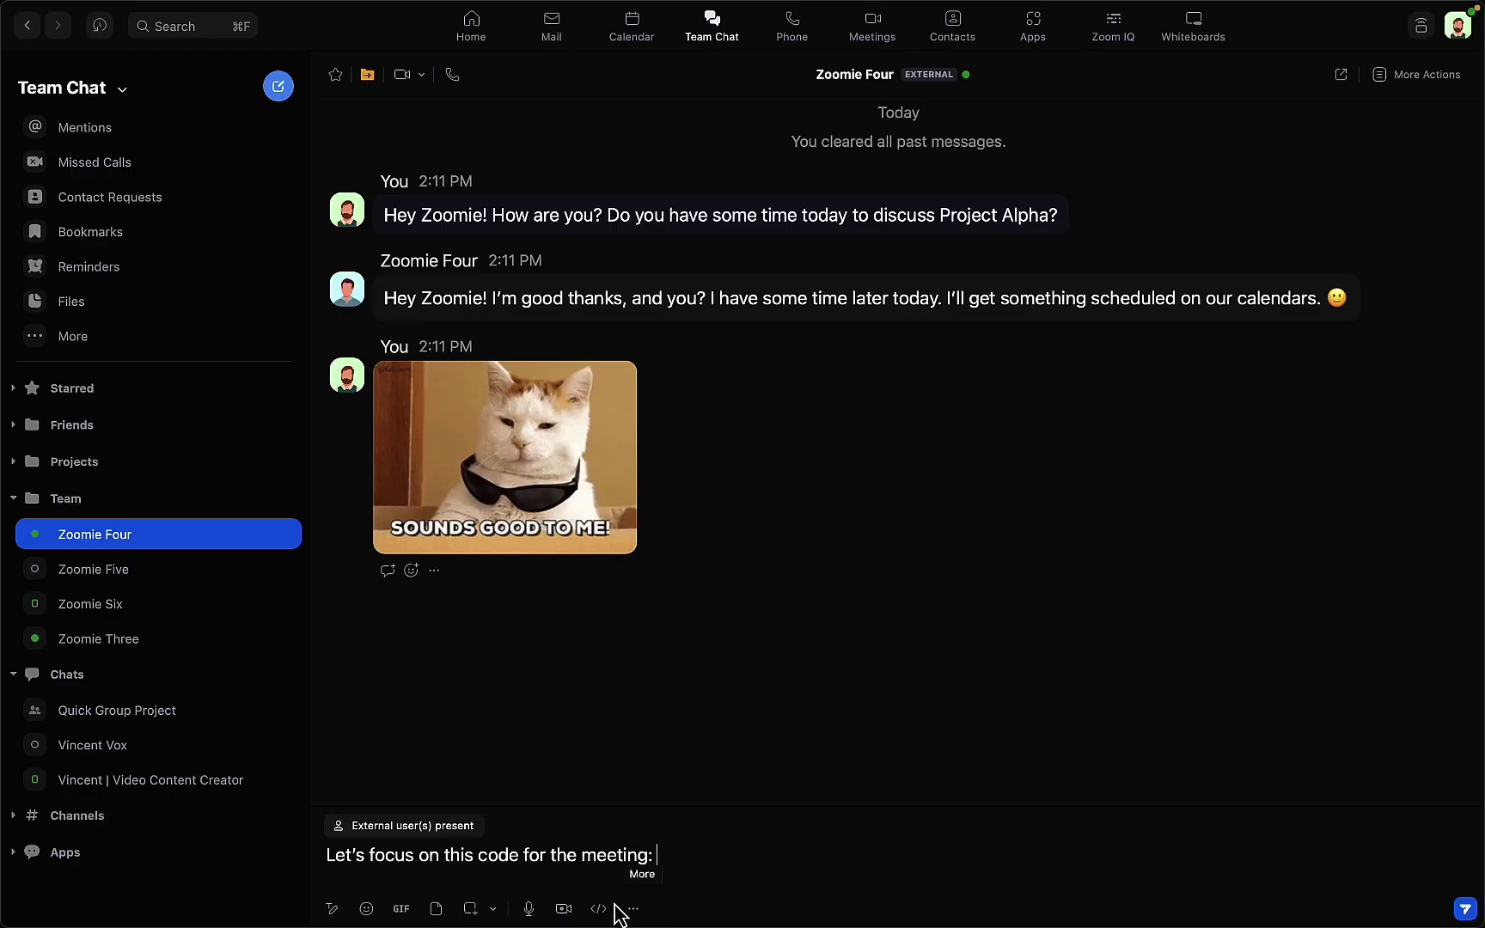
Post a pasted JavaScript validateEmail snippet to Zoomie Four, then send the code-focus message
click(602, 908)
click(969, 341)
scroll(912, 474, down, 10)
scroll(912, 475, up, 5)
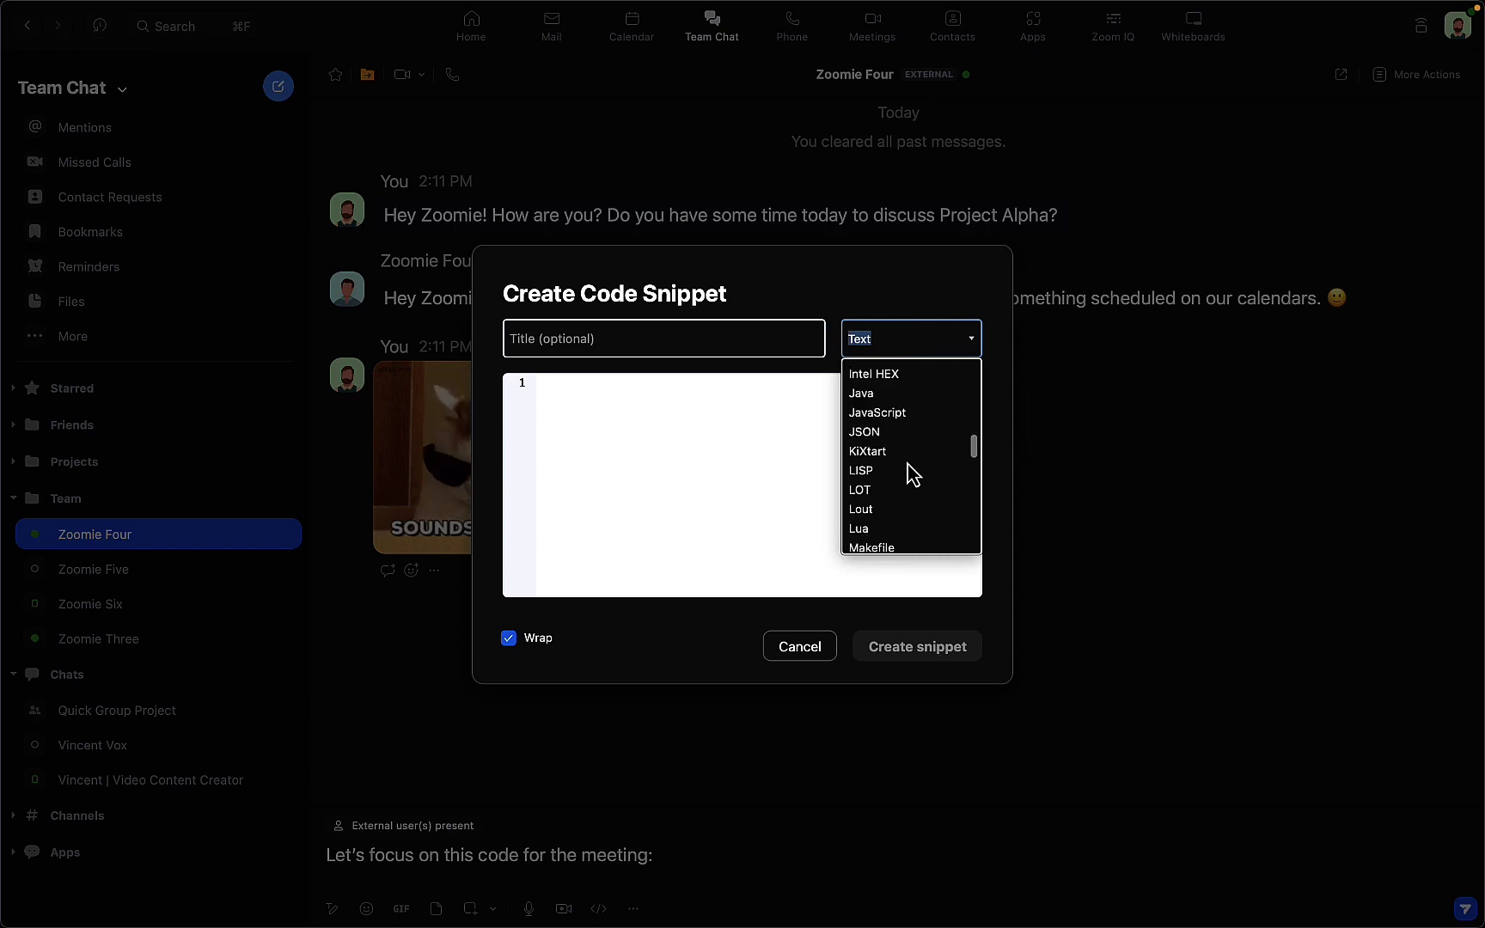
click(894, 443)
click(731, 424)
text(function validateEmail(email_id) {   const regex_pattern = /^(([^<>()[\]\\.,;:\s@\"]+(\.[^<>()[\]\\.,;:\s@\"]+)*)|(\".+\"))@((\[[0-9]{1,3}\.[0-9]{1,3}\.[0-9]{1,3}\.[0-9]{1,3}\])|(([a-zA-Z\-0-9]+\.)+[a-zA-Z]{2,}))$/;    if (regex_pattern.test(email_id)) {     console.log('The email address is valid');   }   else {     console.log('The email address is not valid');)
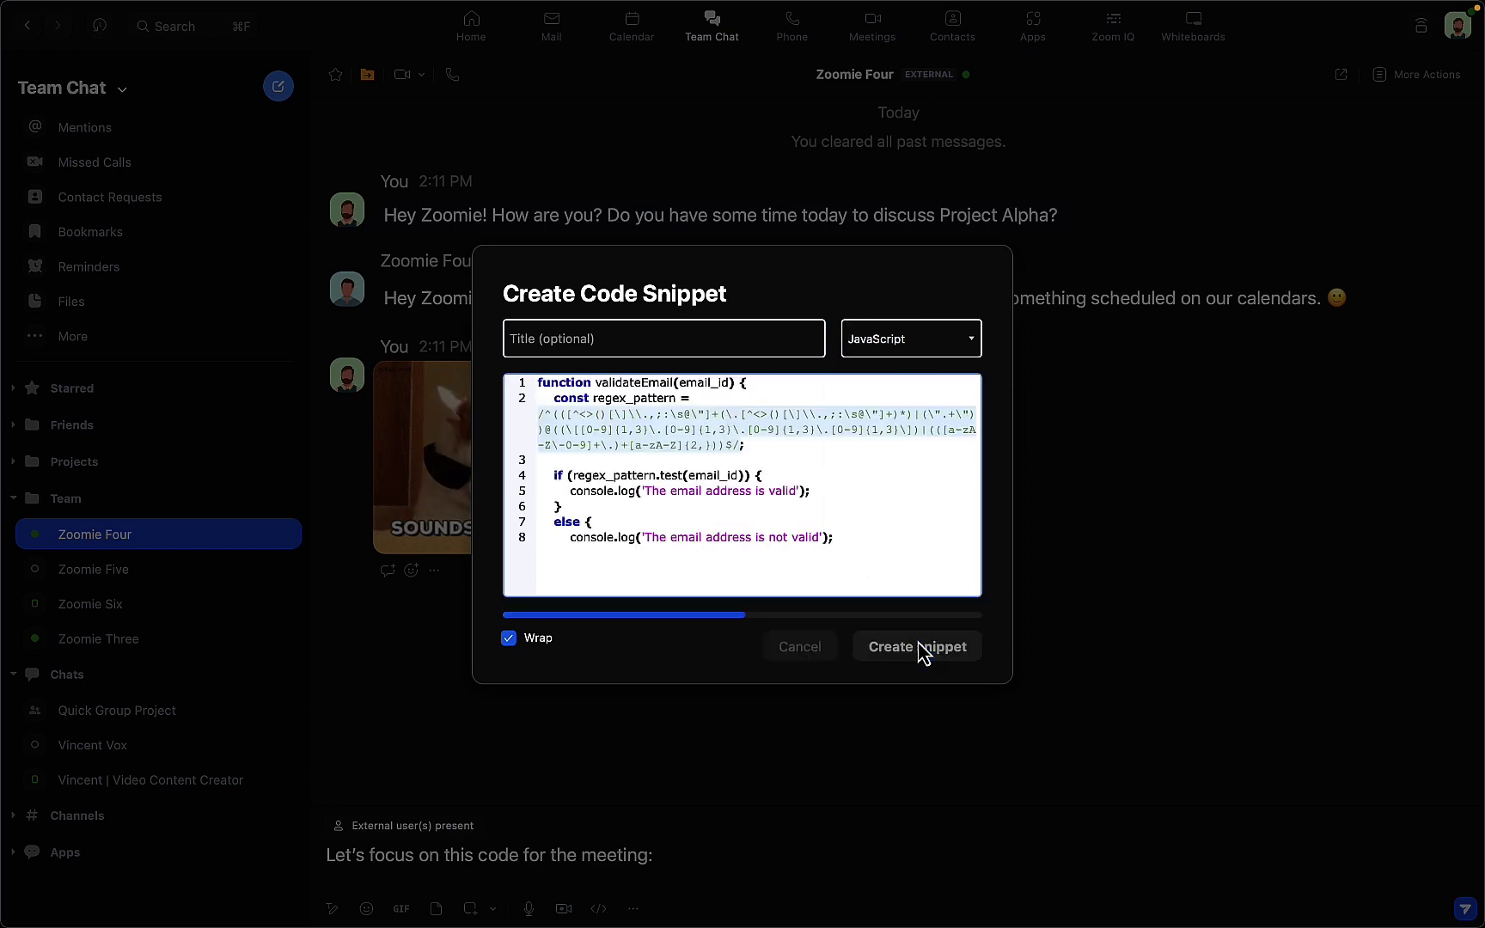
click(923, 653)
key(Return)
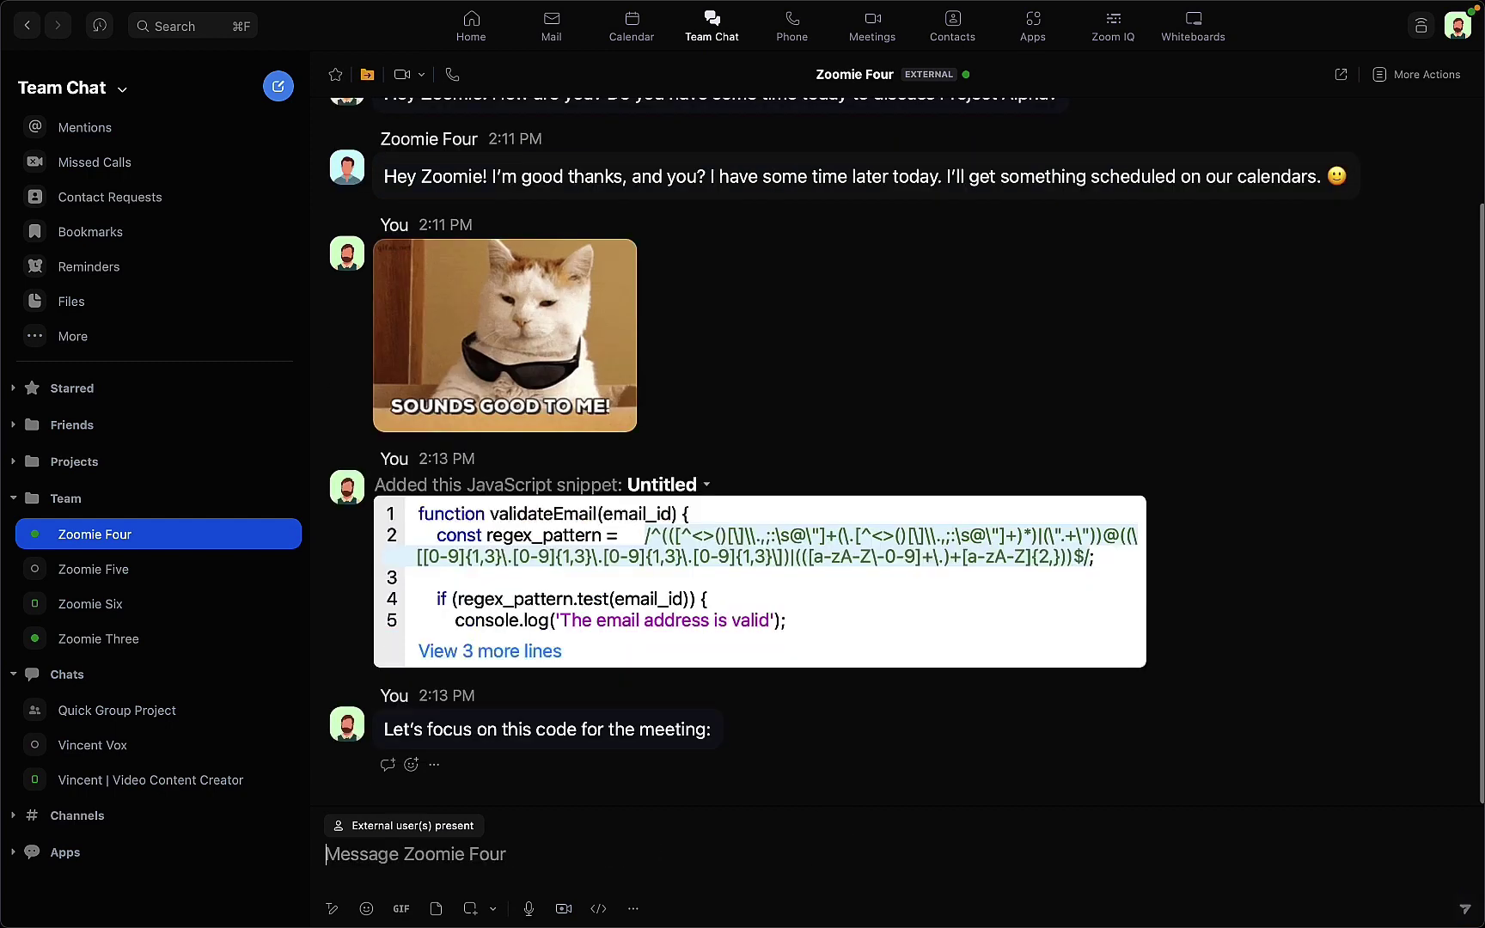